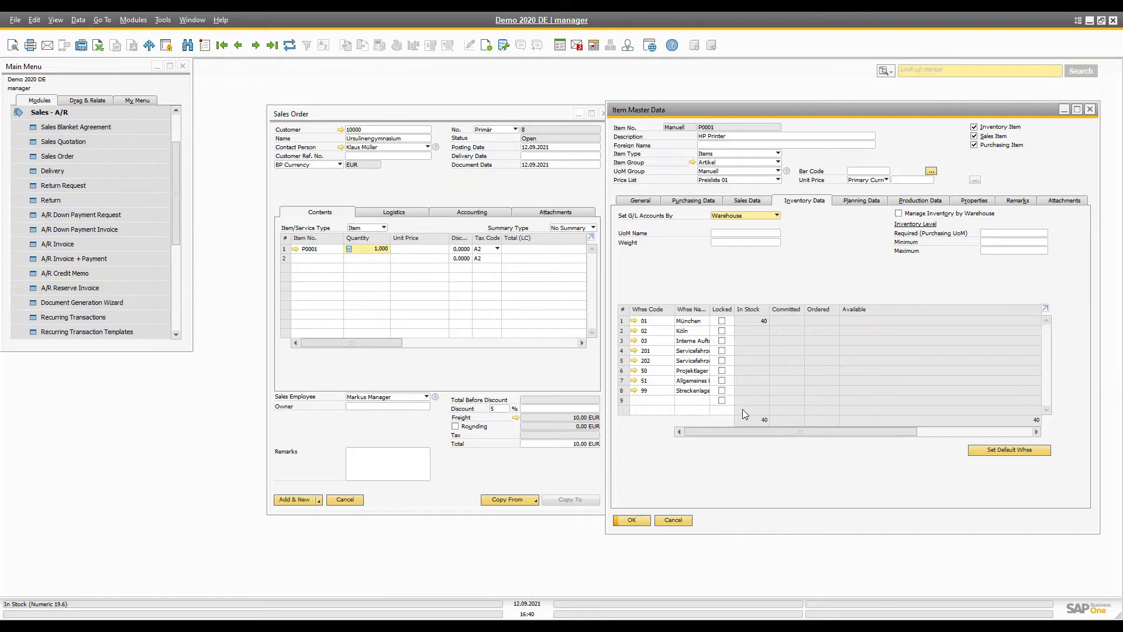
- Select the row 1 quantity cell of item P0001 on the sales order
click(373, 386)
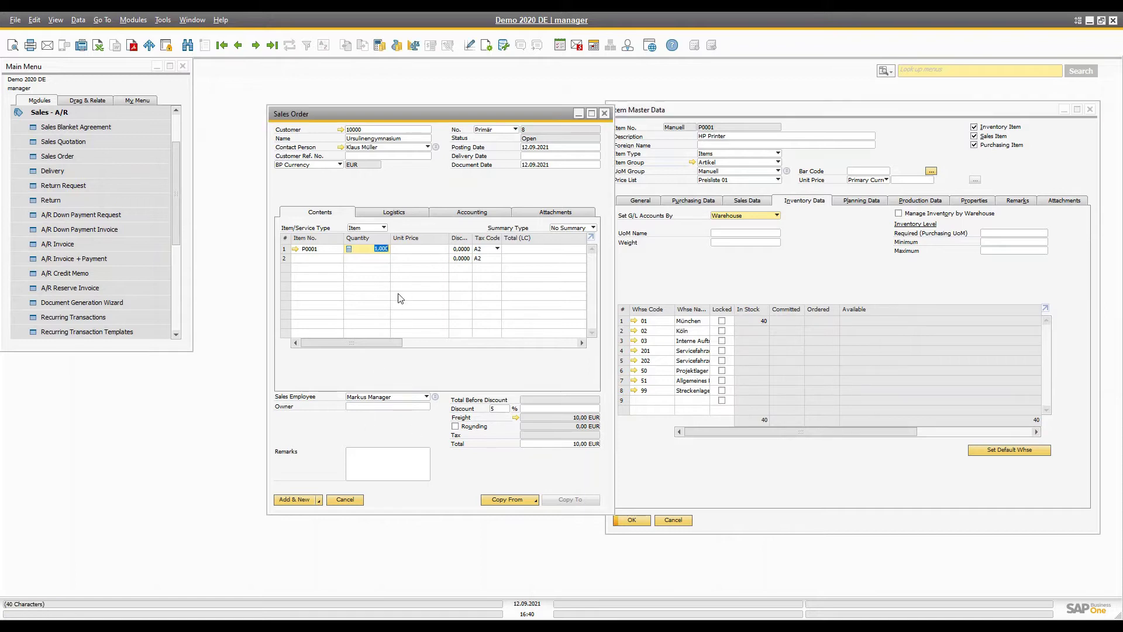
- Set the P0001 line to 50 units and the delivery date to 12.09.2021
click(371, 249)
text(50)
key(Tab)
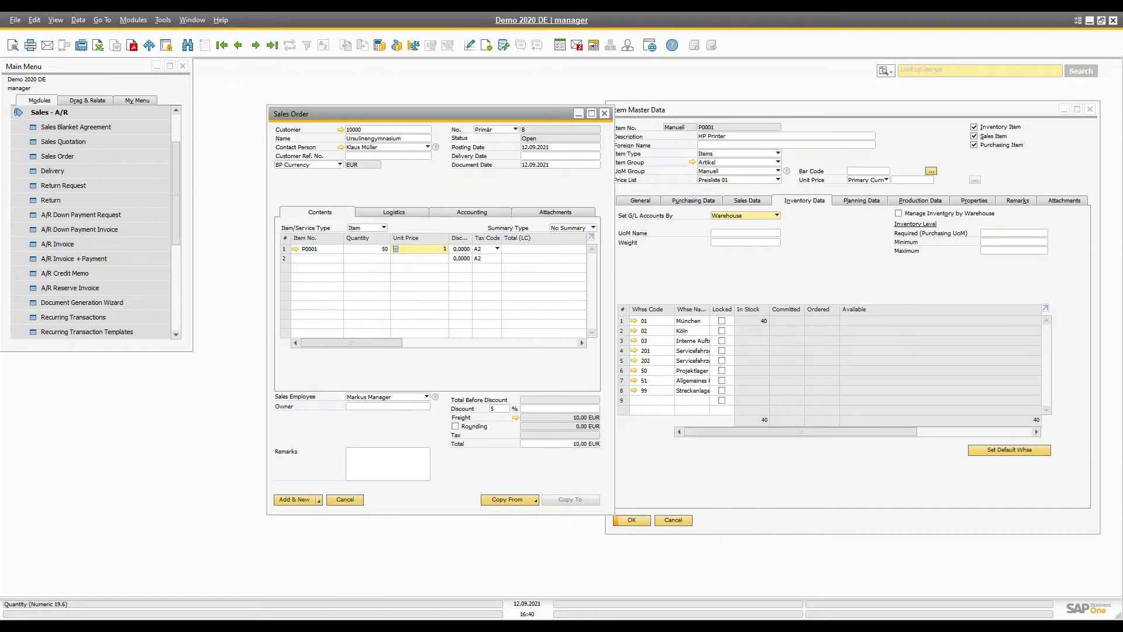
key(Tab)
key(Return)
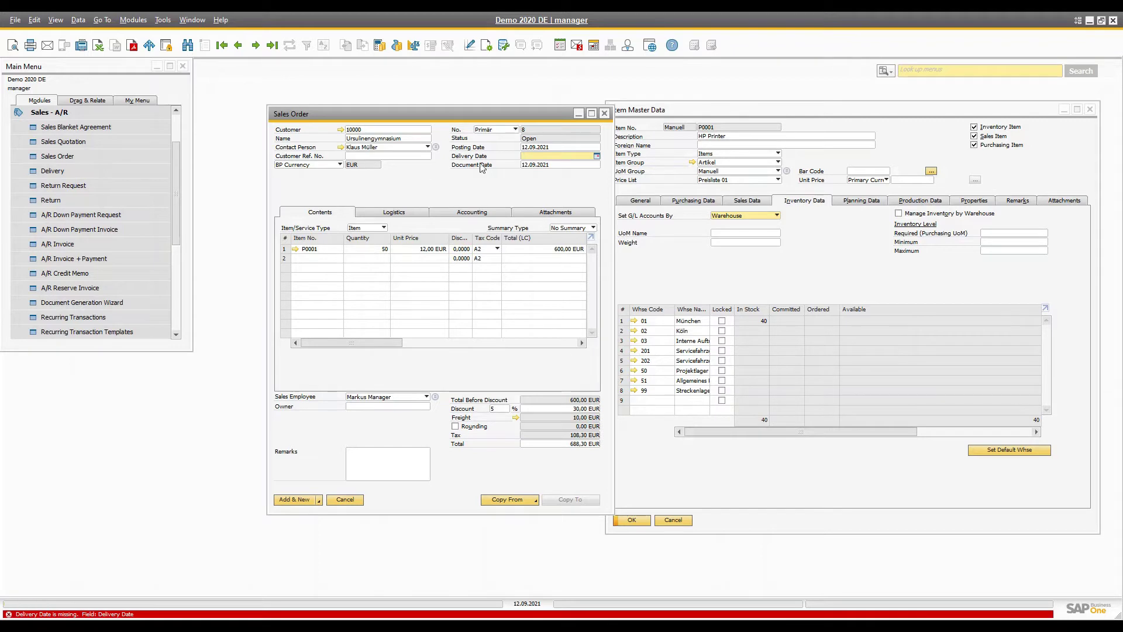
click(596, 155)
click(619, 217)
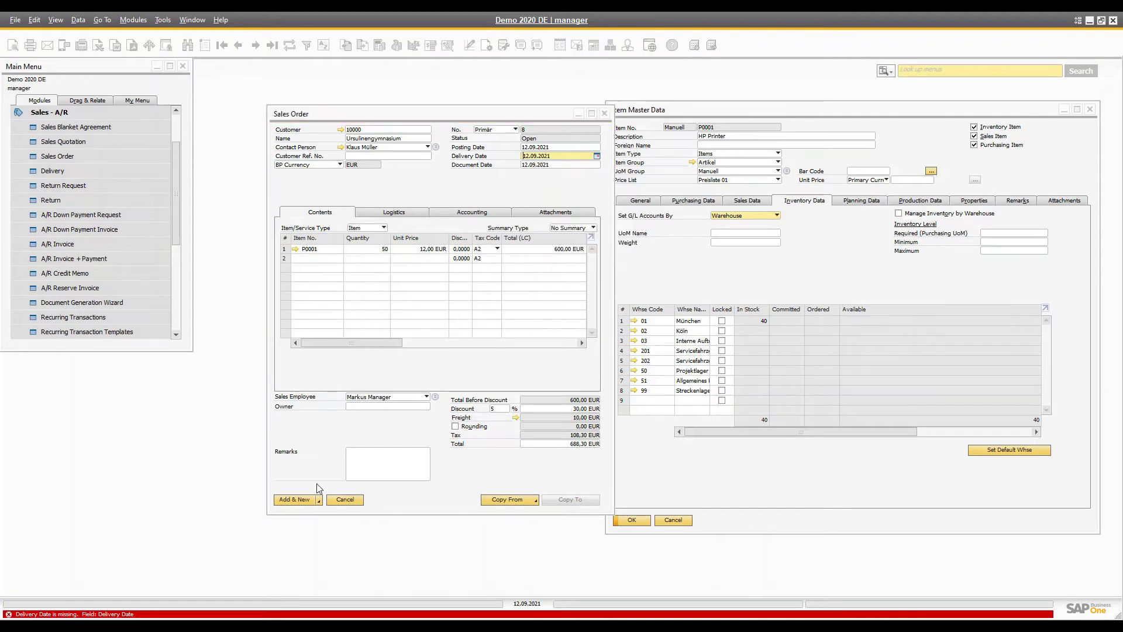
- Add the sales order, applying the new delivery date to its rows, then reopen it
click(297, 499)
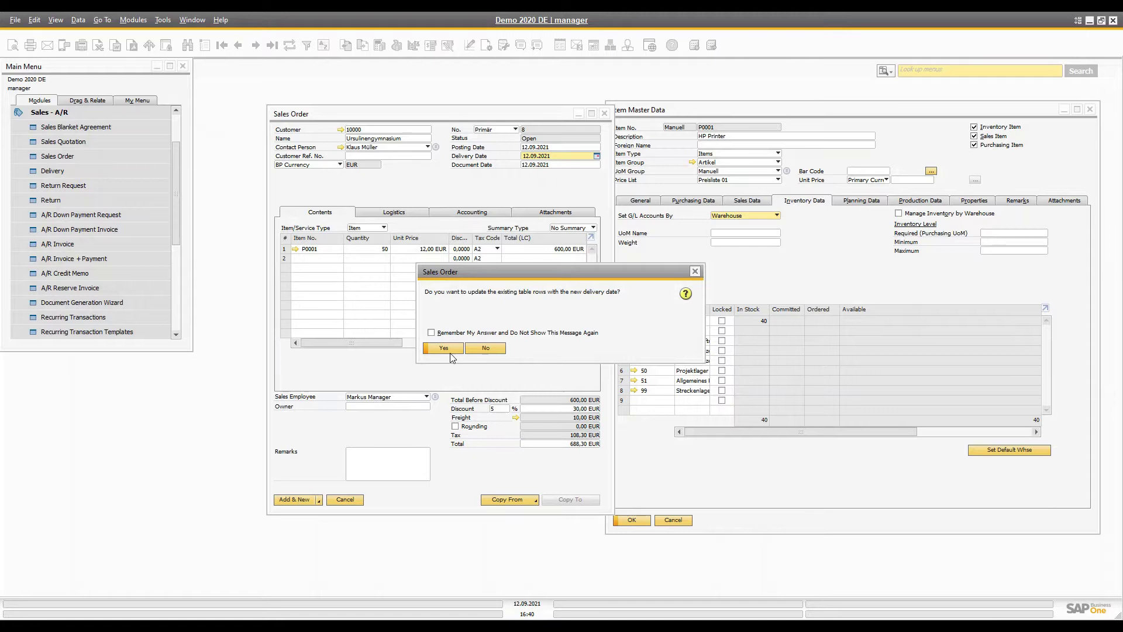
click(449, 351)
click(295, 499)
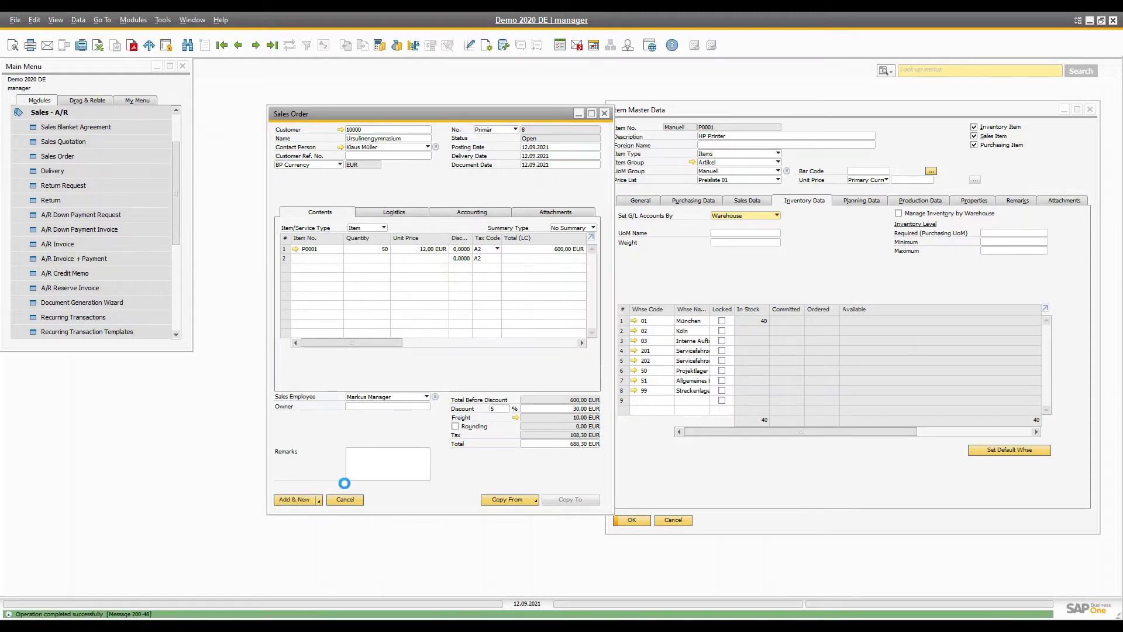
click(272, 45)
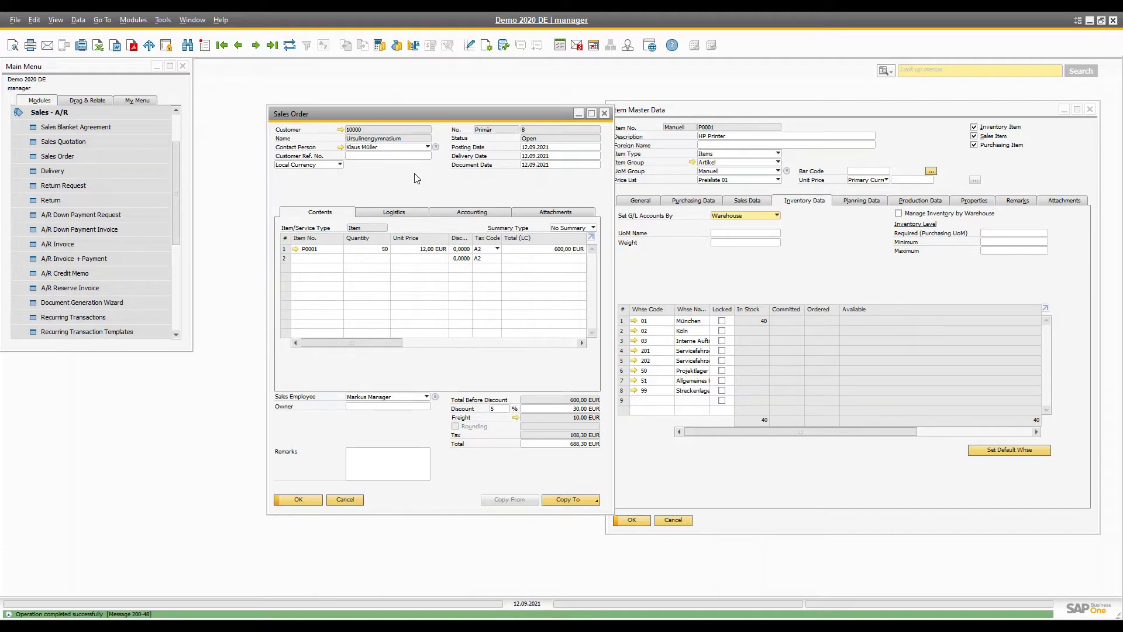
- Enable Activate Automatic Availability Check in Document Settings and save the change
click(50, 113)
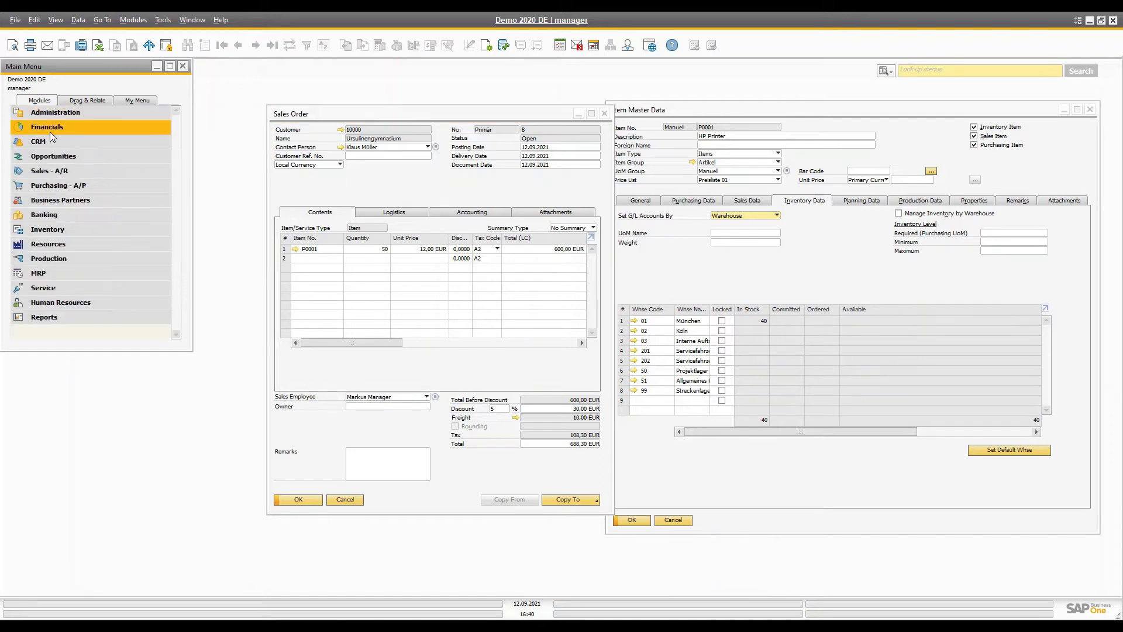
click(58, 115)
scroll(64, 188, down, 1)
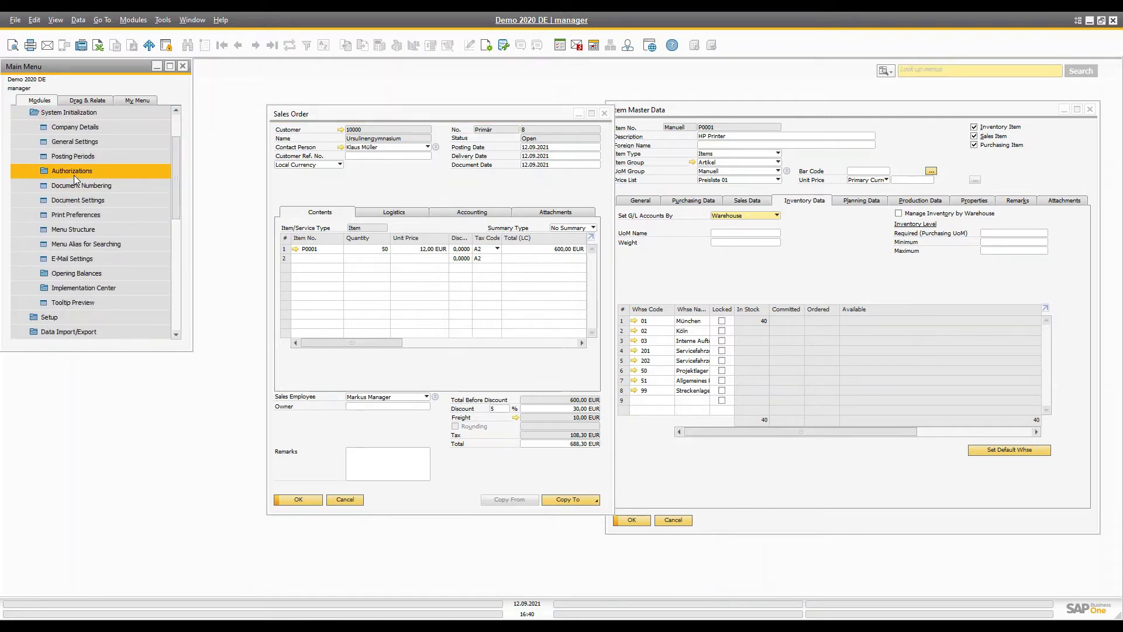
click(160, 202)
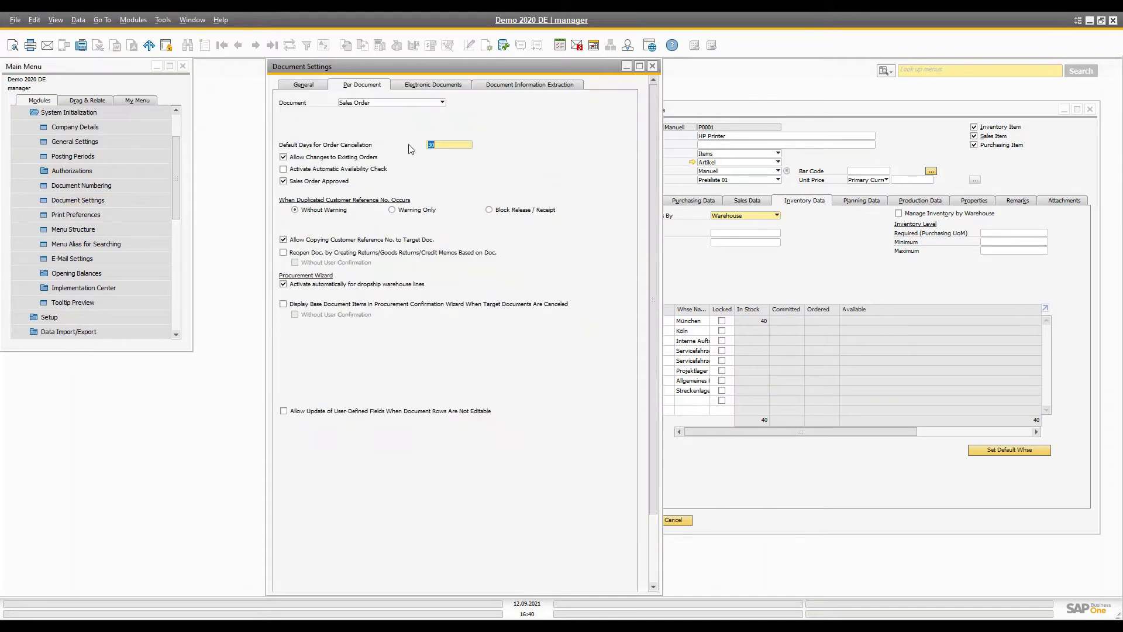
click(311, 169)
scroll(351, 345, down, 3)
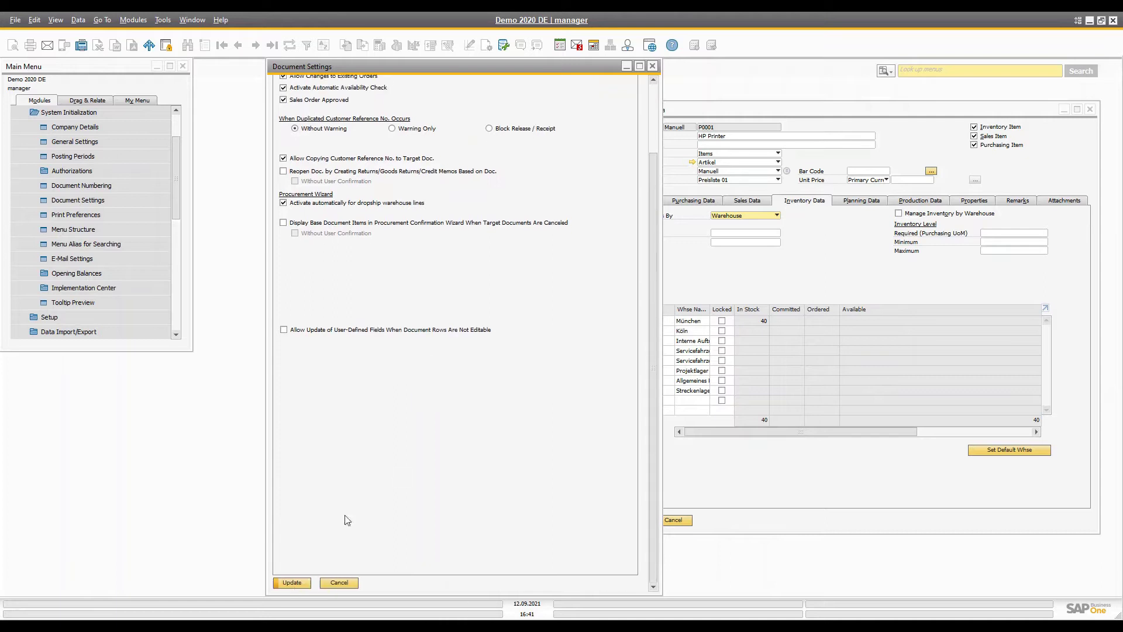
click(294, 583)
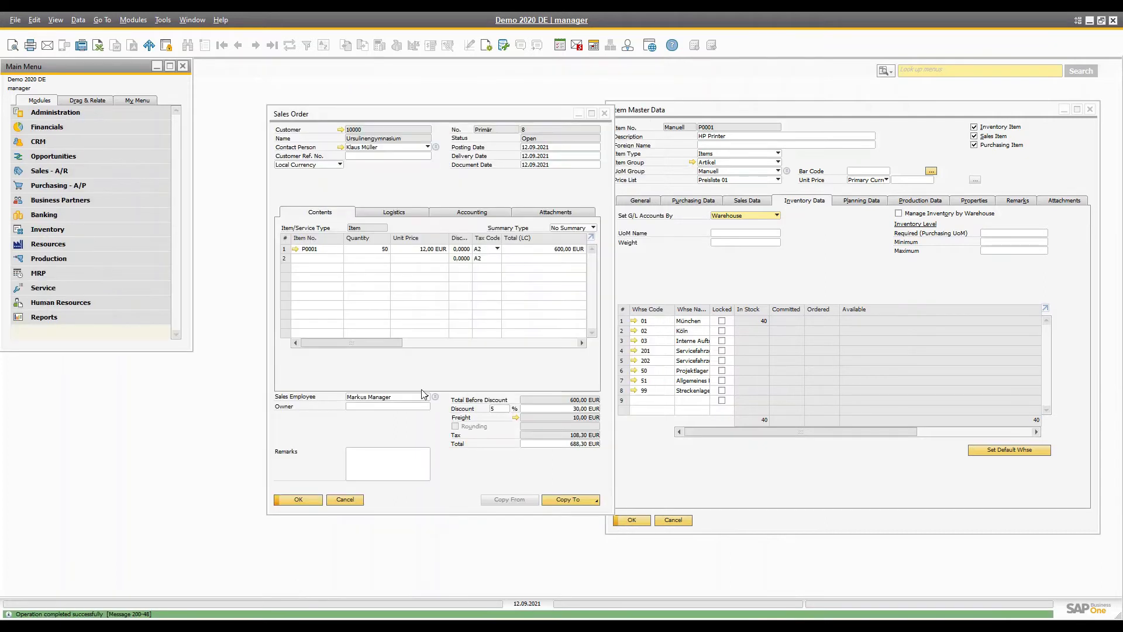
click(771, 261)
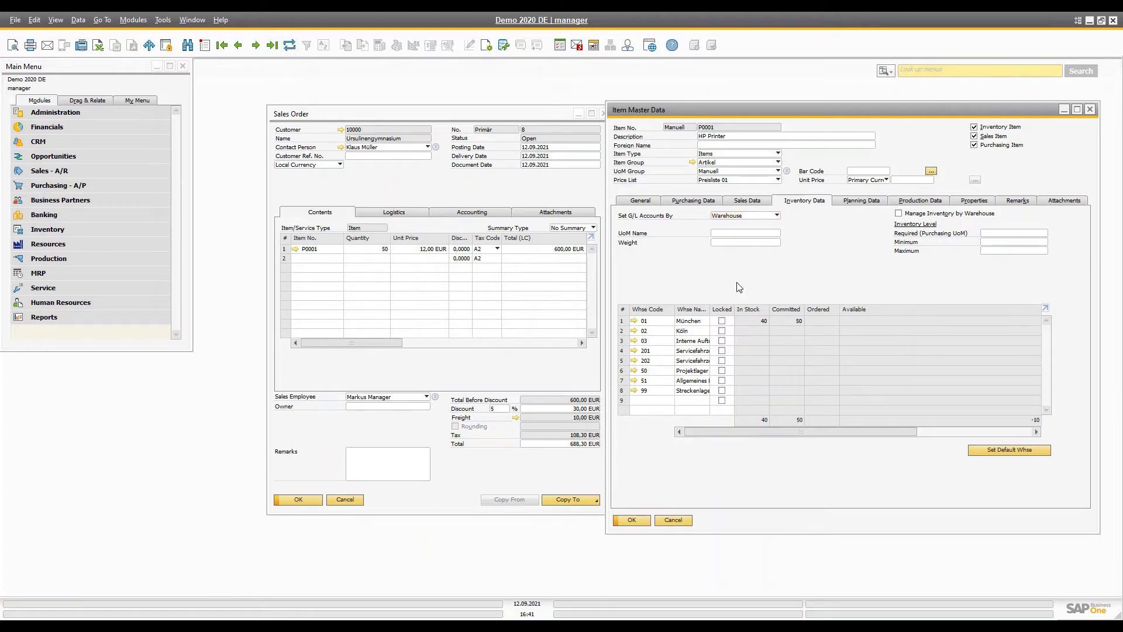
- Cancel sales order 8 and confirm the cancellation
click(351, 369)
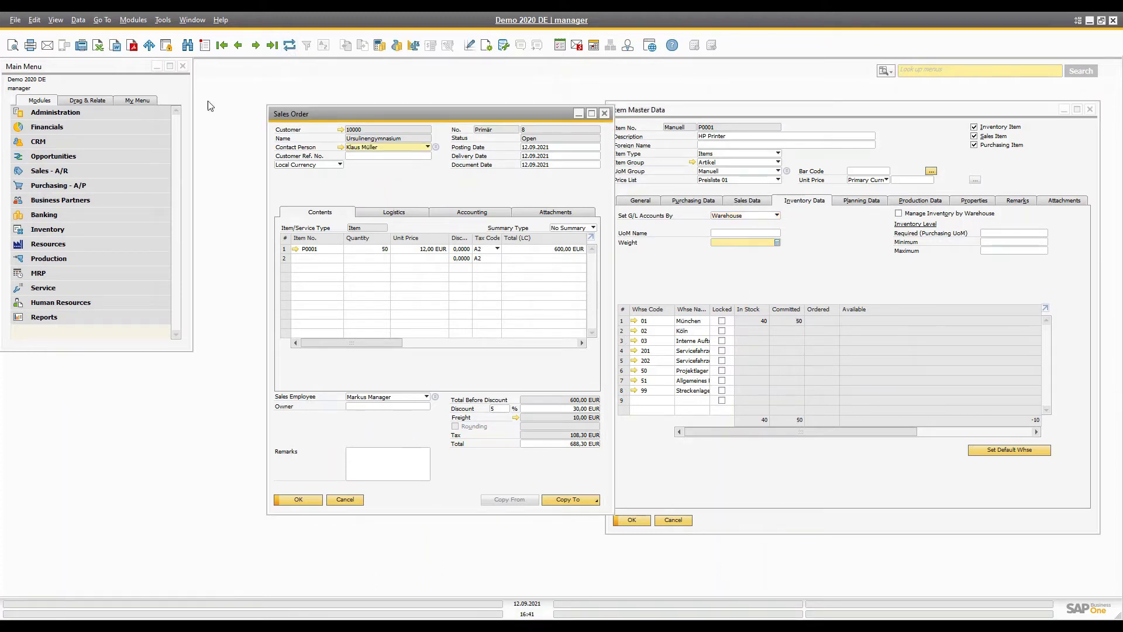
right_click(370, 184)
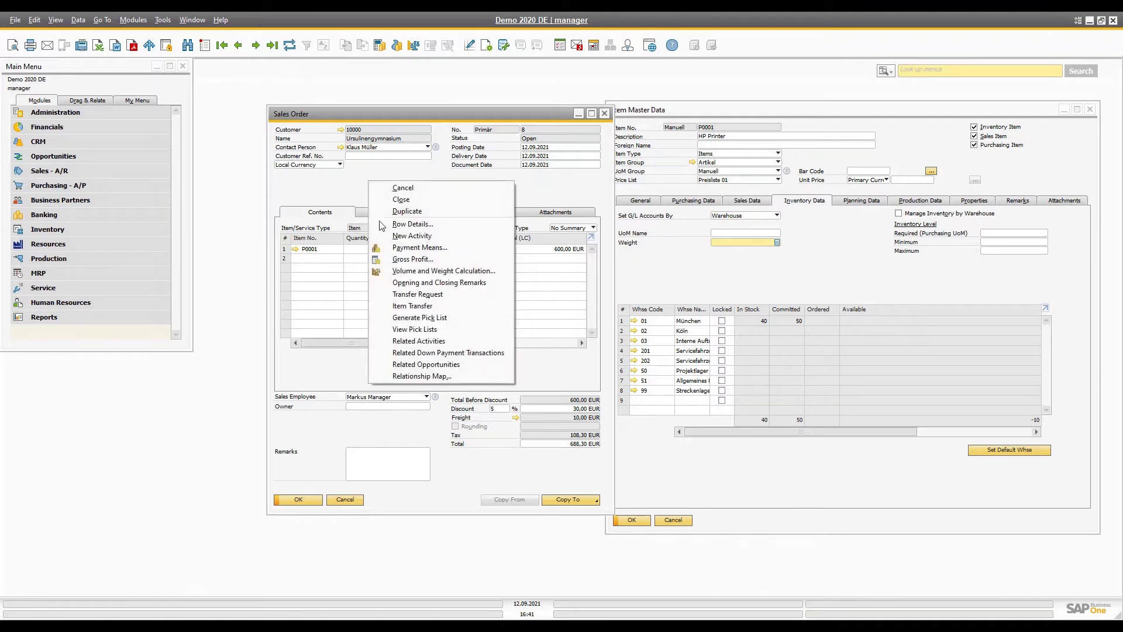
click(414, 187)
click(446, 403)
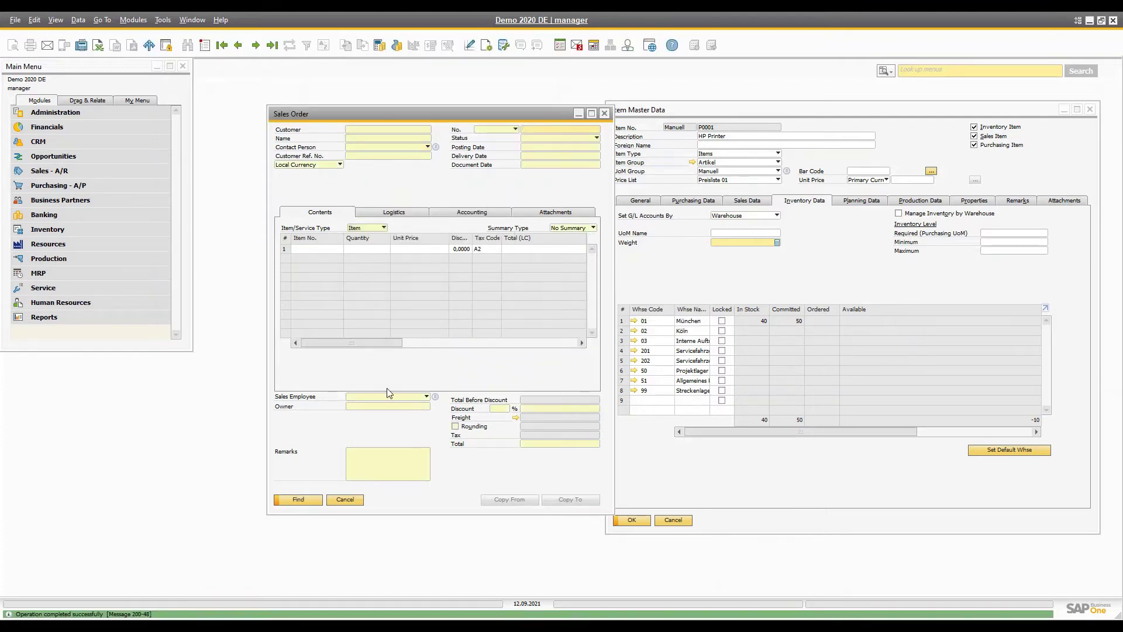
- Refresh the HP Printer's item data to show 40 available and nothing committed
click(846, 290)
click(290, 47)
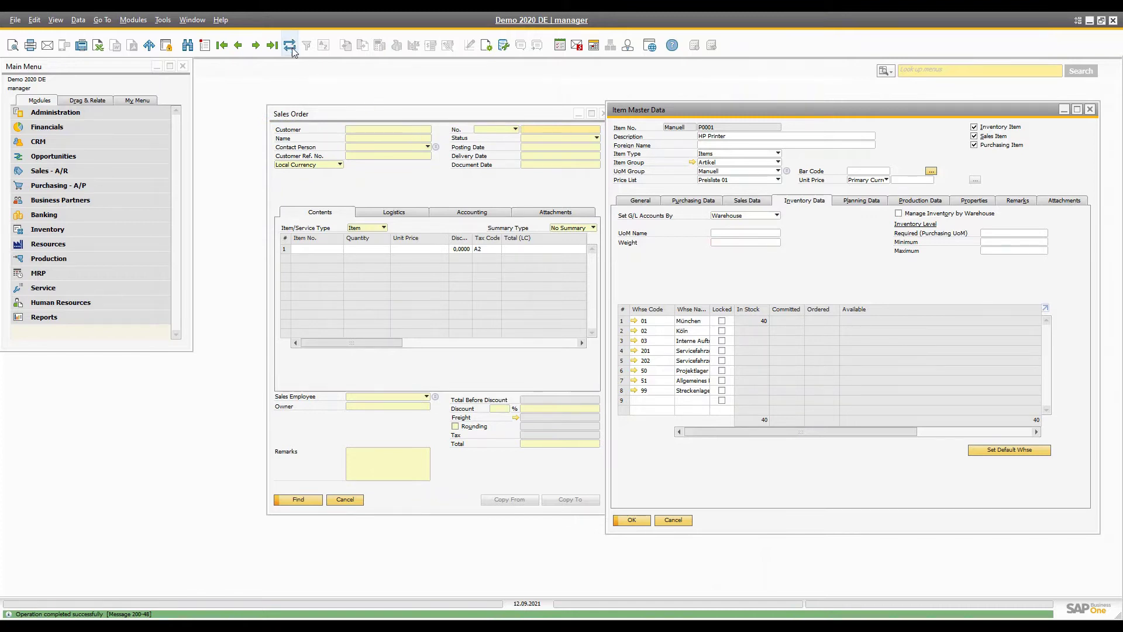
click(939, 434)
drag(939, 434, 648, 446)
click(340, 235)
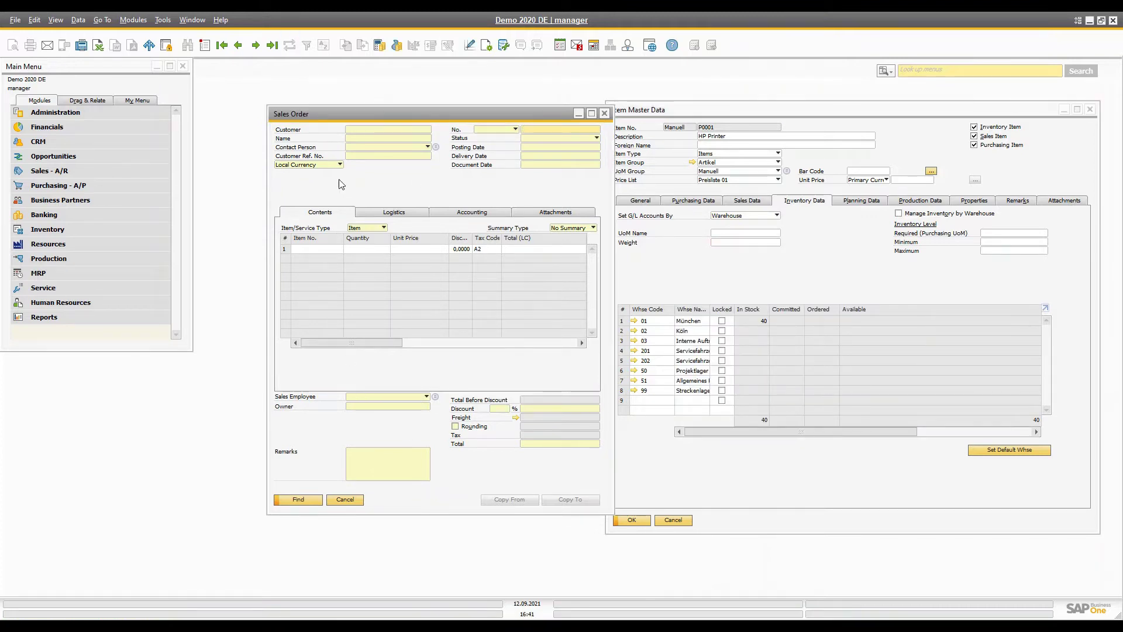
- Create a new sales order for the customer with 50 units of HP Printer P0001
click(205, 45)
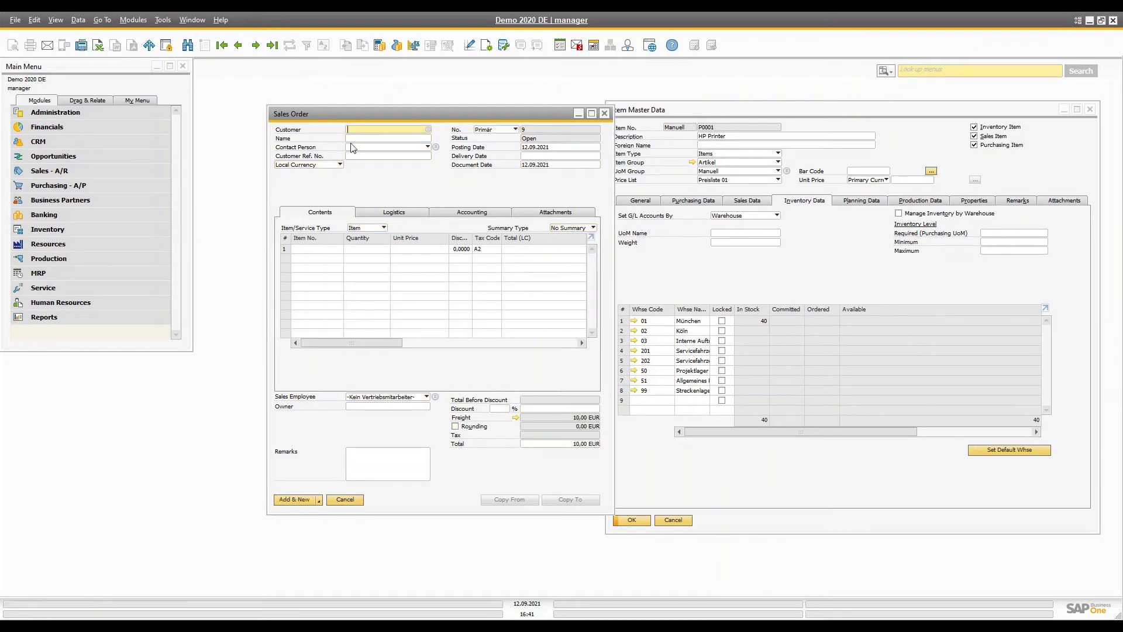
key(Tab)
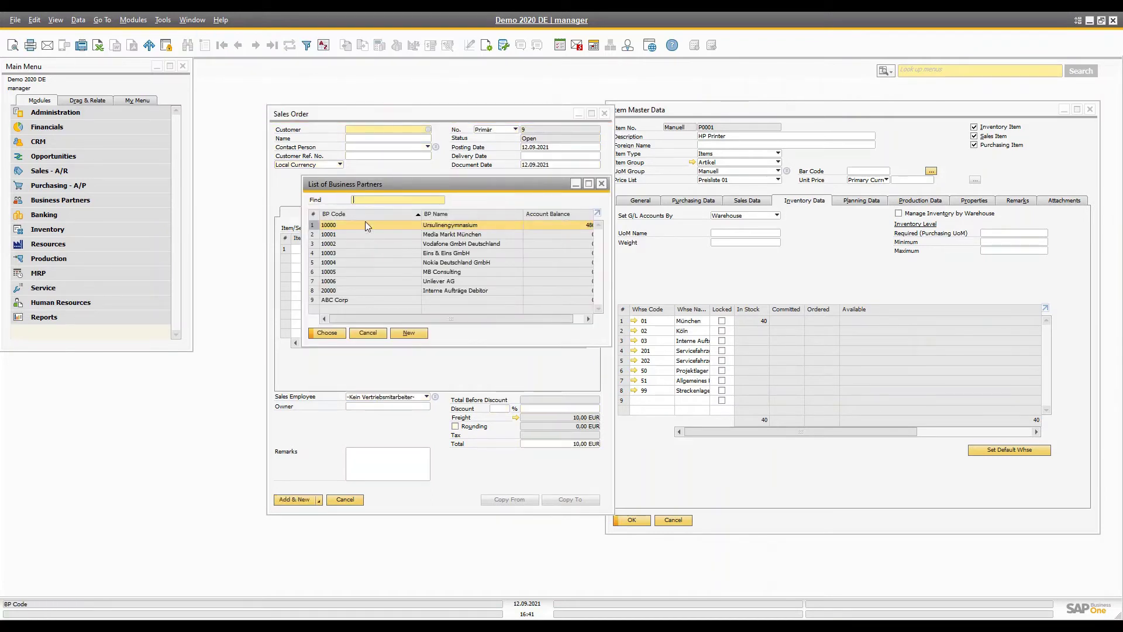
double_click(367, 225)
key(Tab)
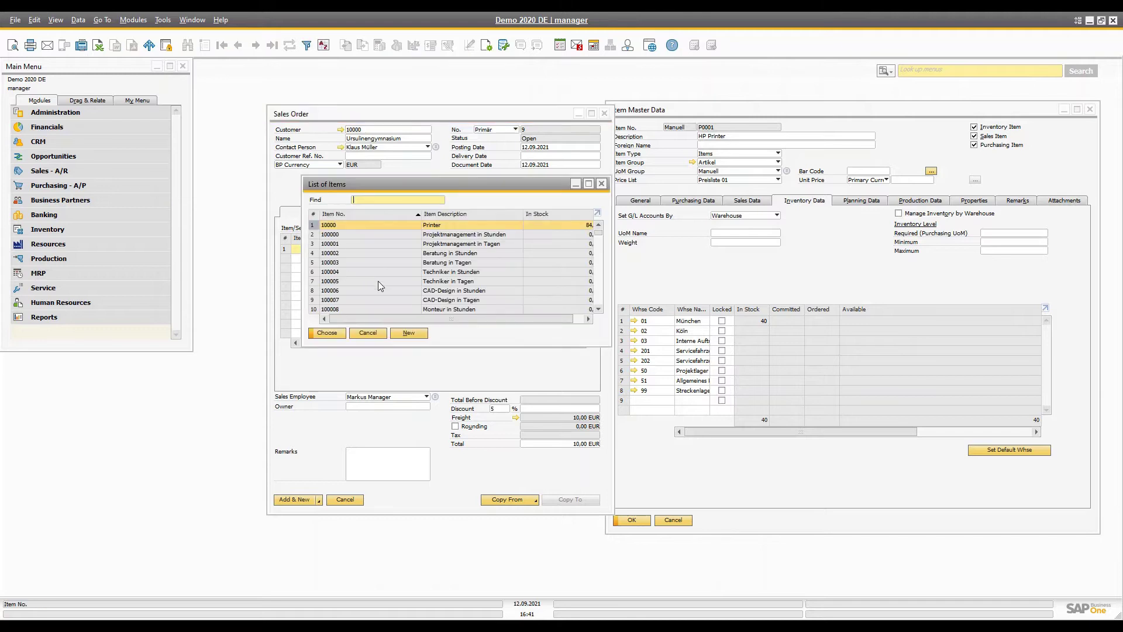
text(p0)
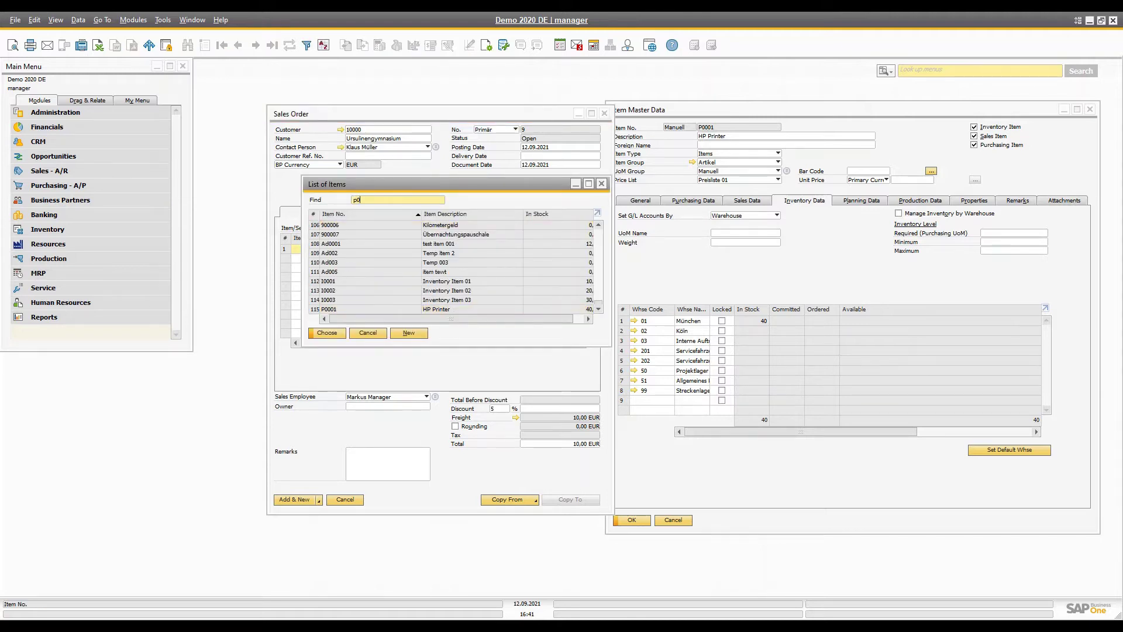
key(Return)
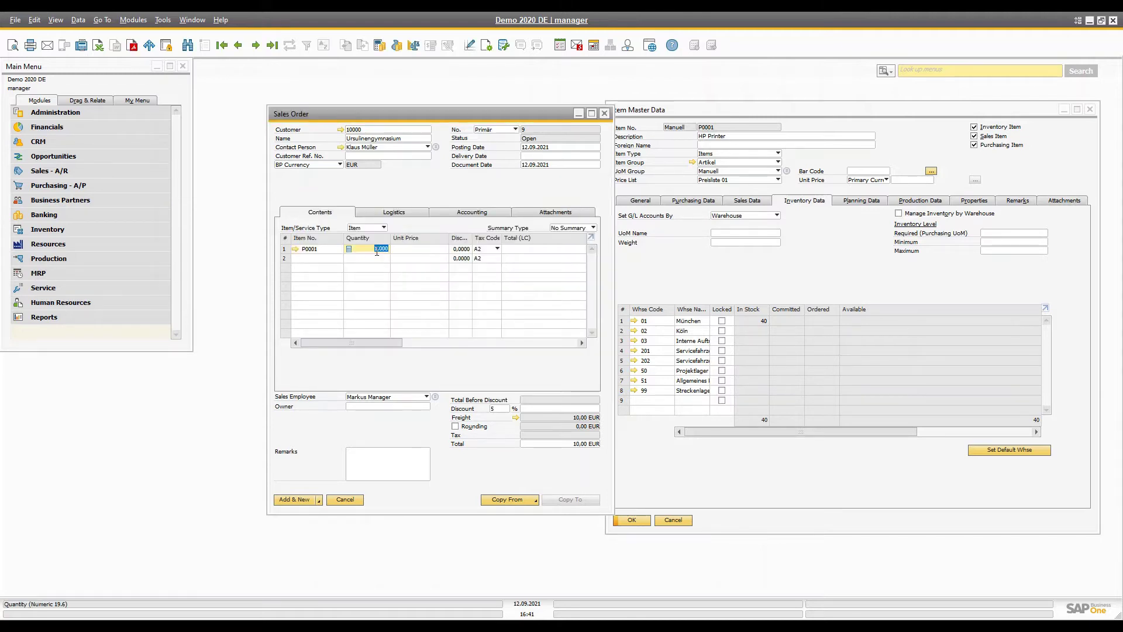
text(50)
key(Tab)
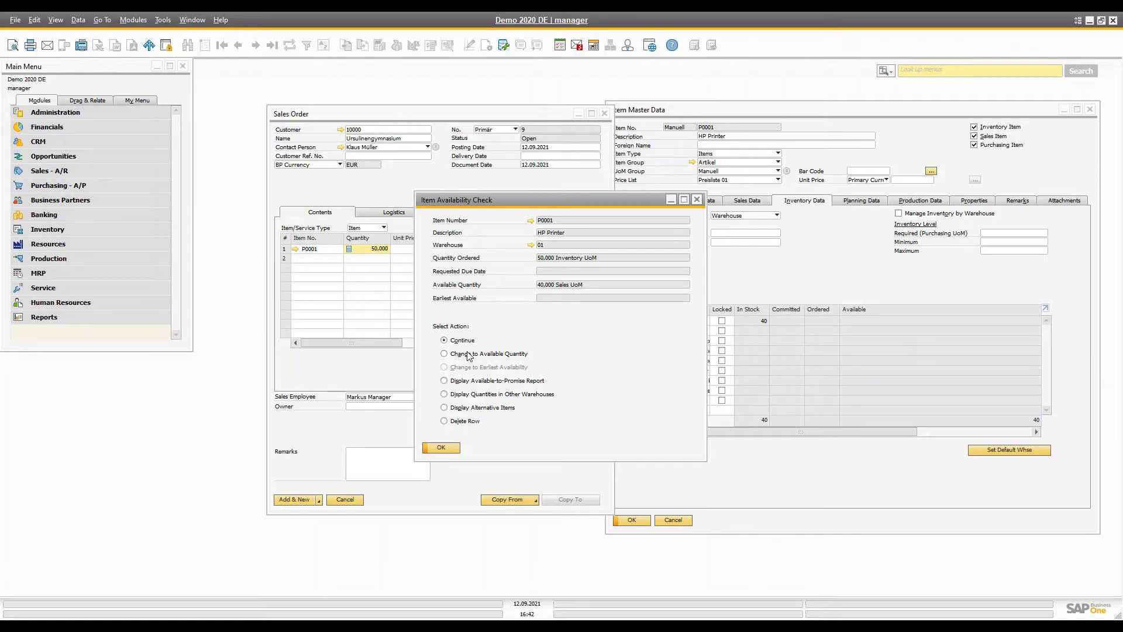
- Apply Change to Available Quantity, cutting the printer line to 40 units
click(469, 355)
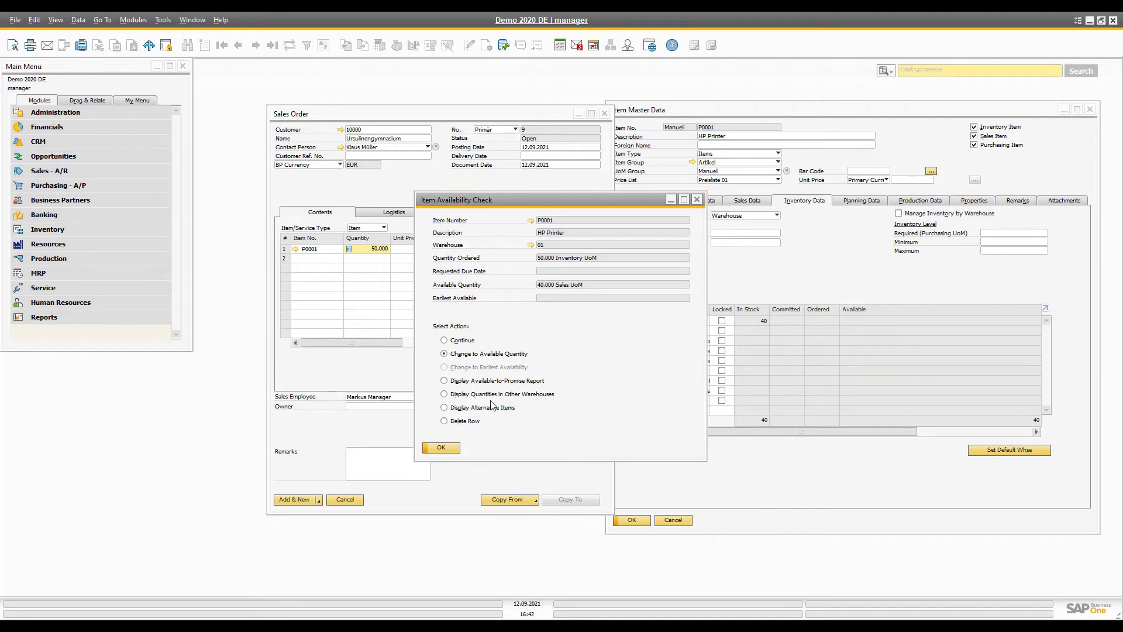
click(445, 449)
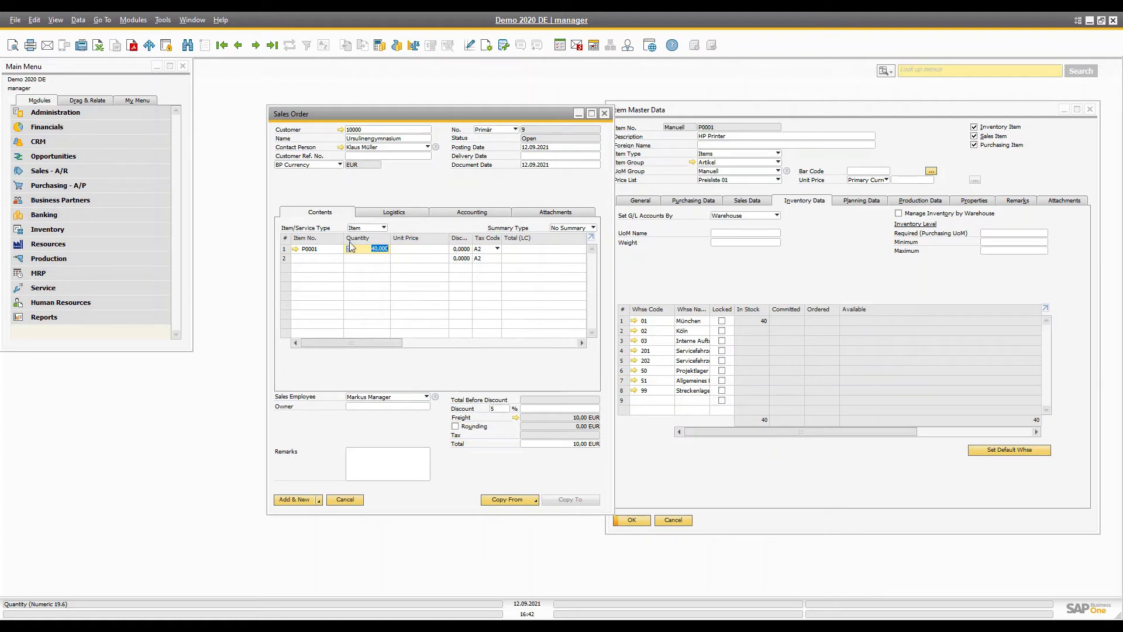
click(817, 431)
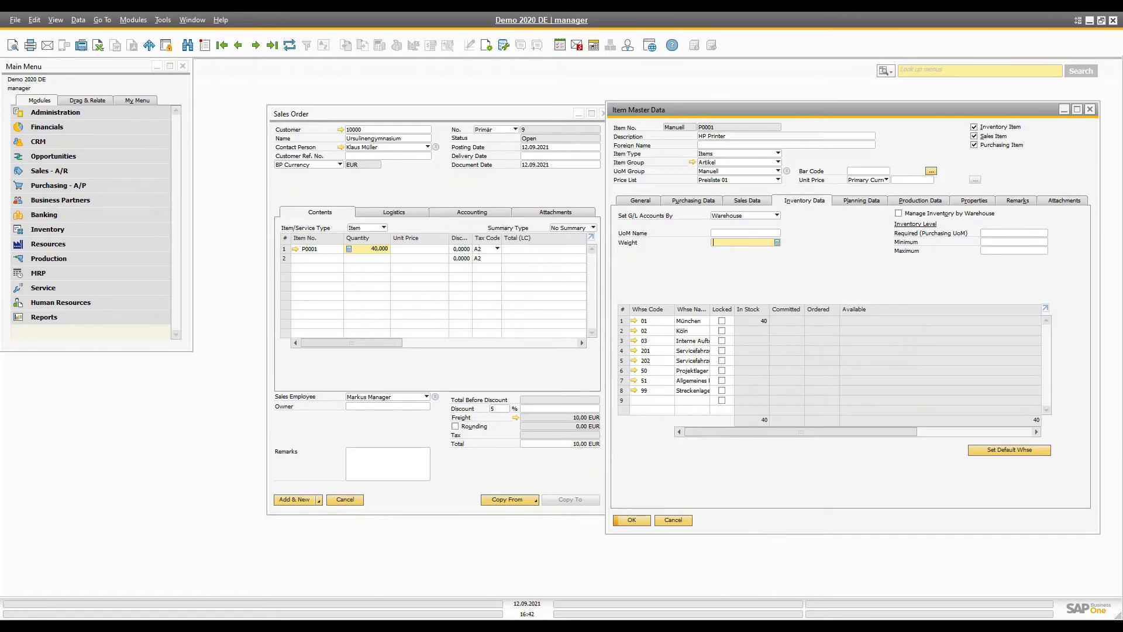
- Change the P0001 line quantity back to 50
key(ctrl+Tab)
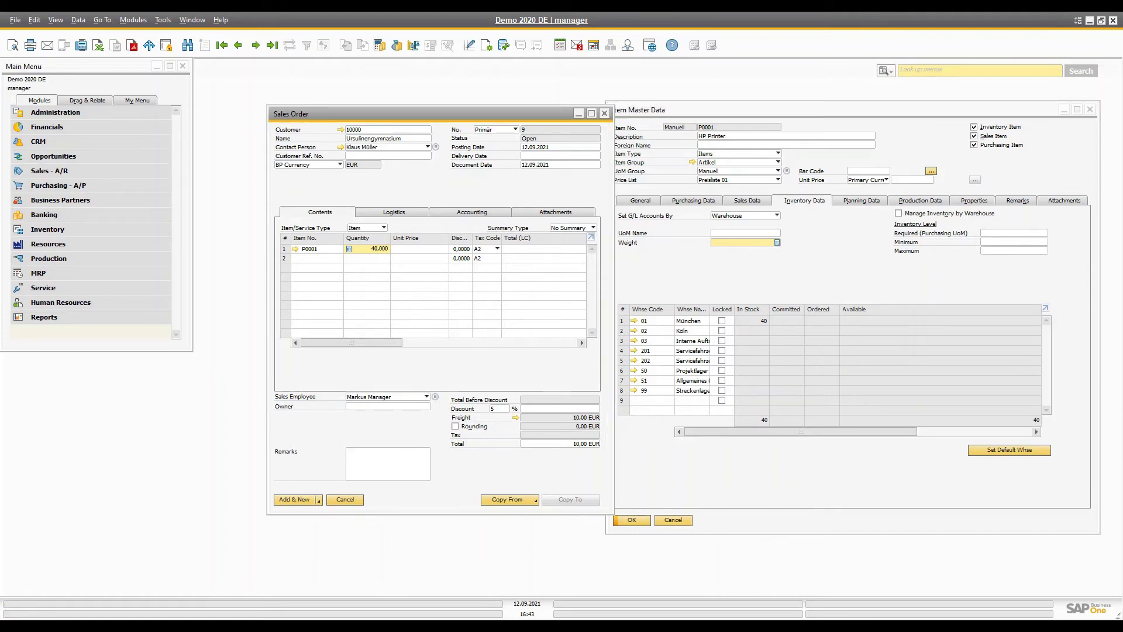
double_click(379, 249)
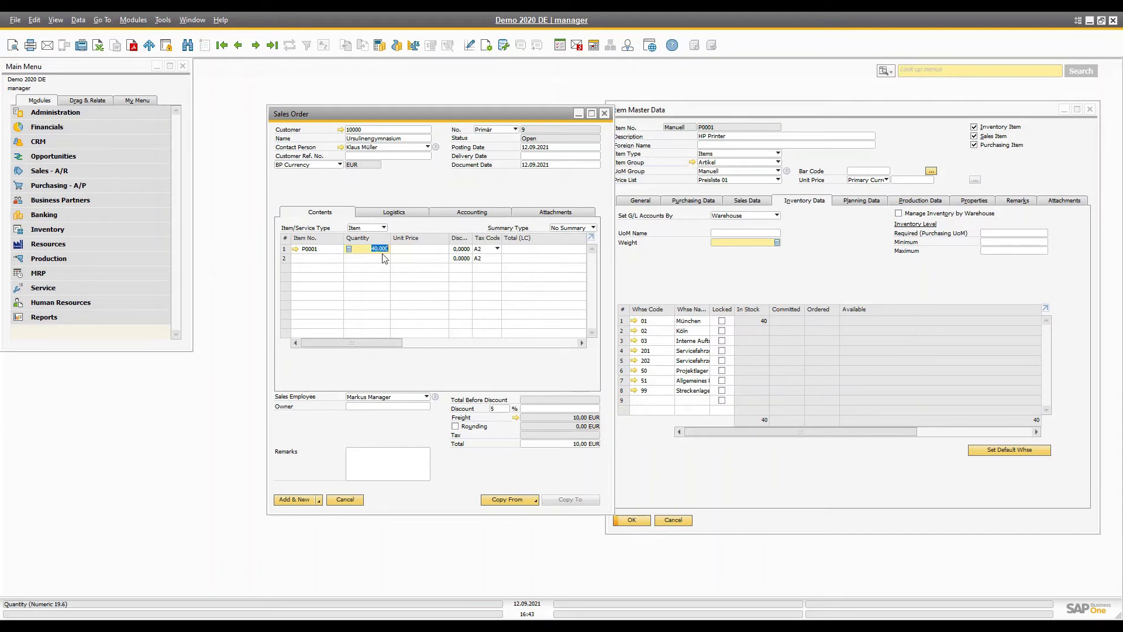
text(50)
click(384, 264)
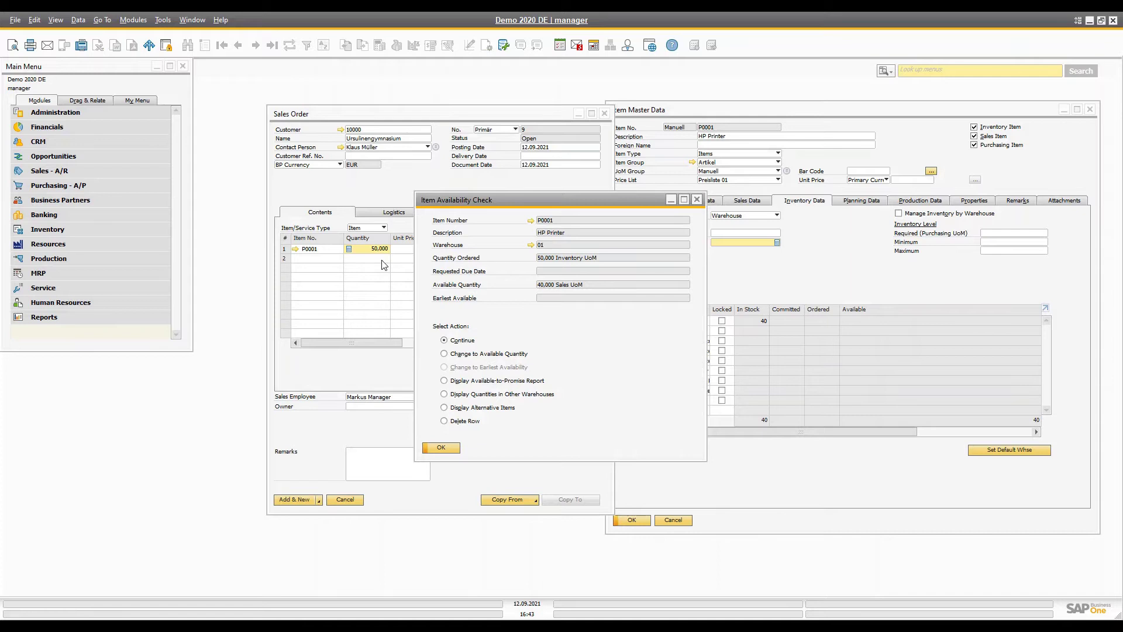
- View the Available-to-Promise report for P0001, then close it
click(478, 355)
click(459, 383)
click(441, 448)
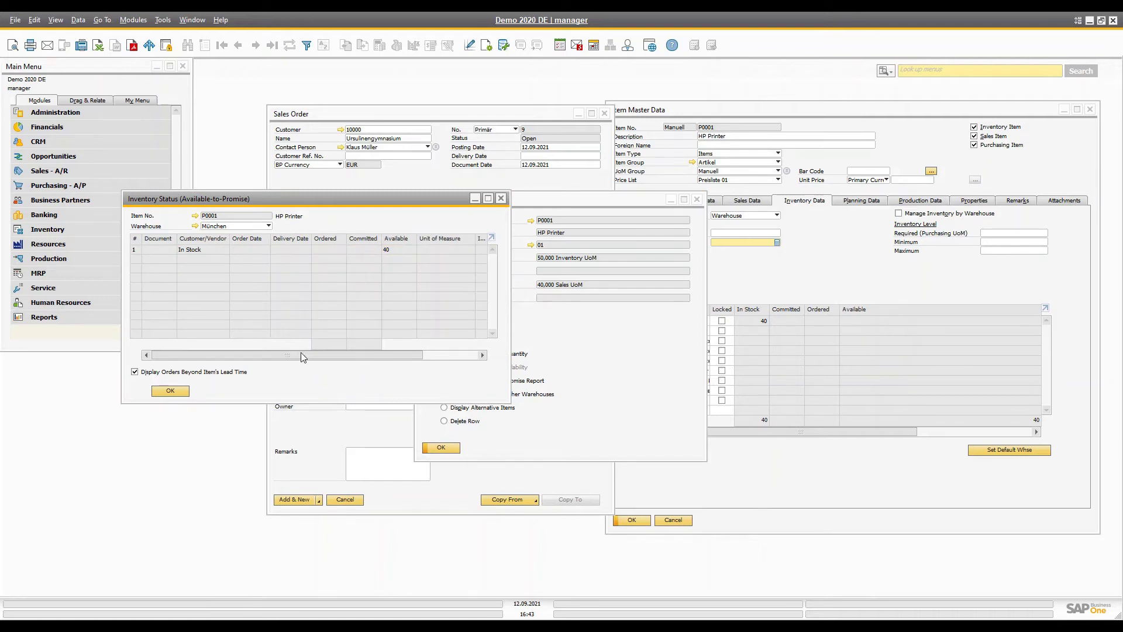
mouse_move(301, 354)
mouse_down()
mouse_move(436, 355)
mouse_move(296, 357)
mouse_up()
key(Escape)
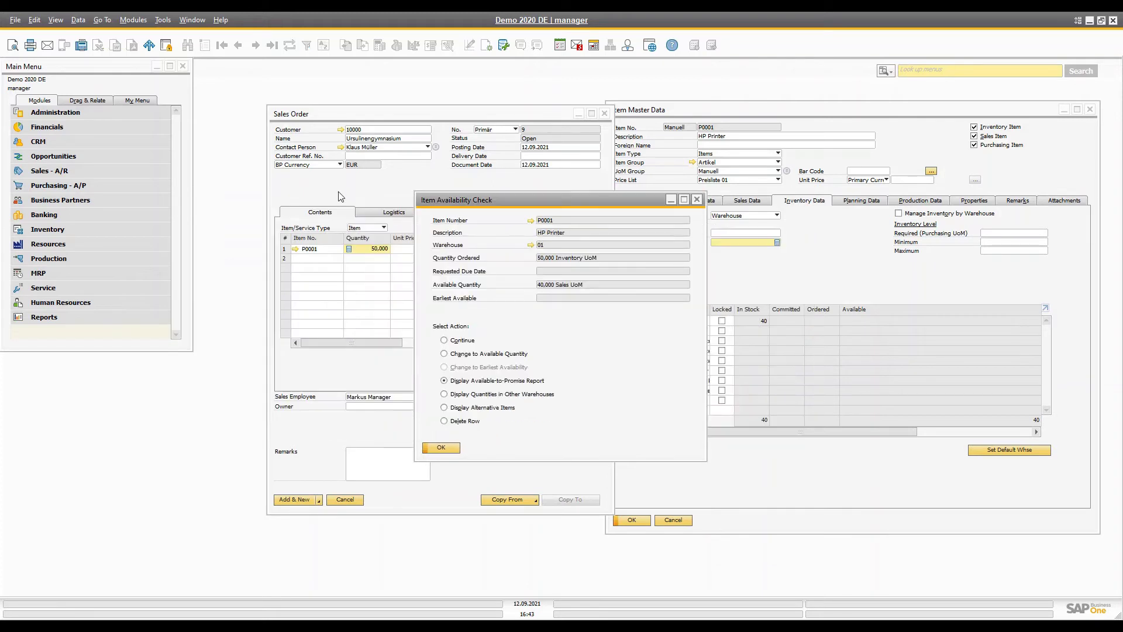
- Start a purchase order from vendor 70000 with item P0001
click(63, 189)
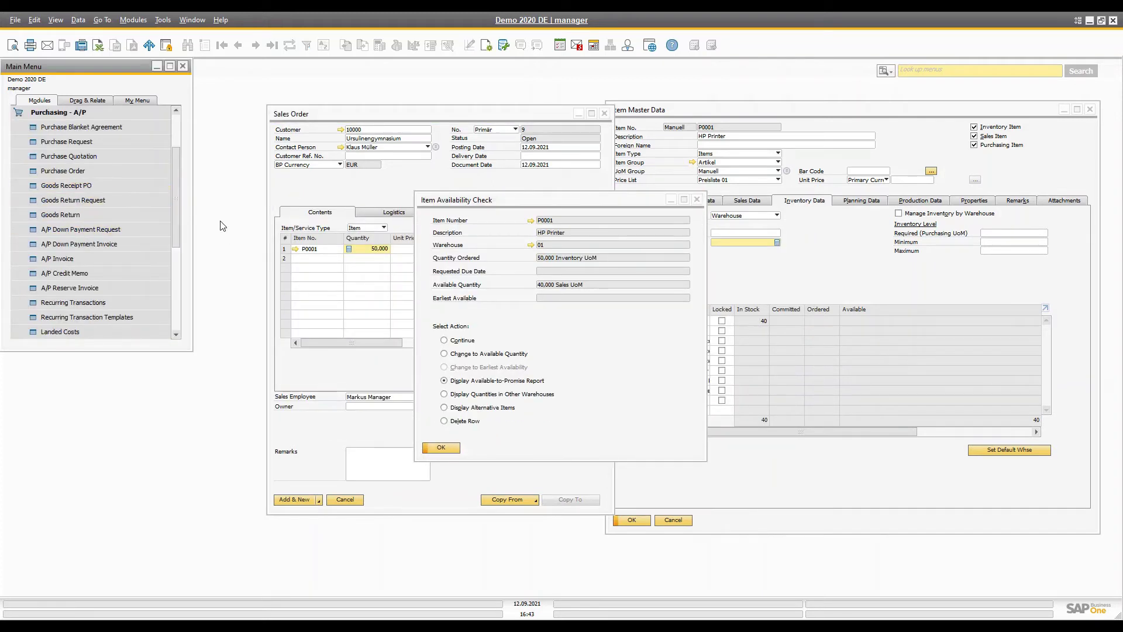
click(71, 174)
key(Tab)
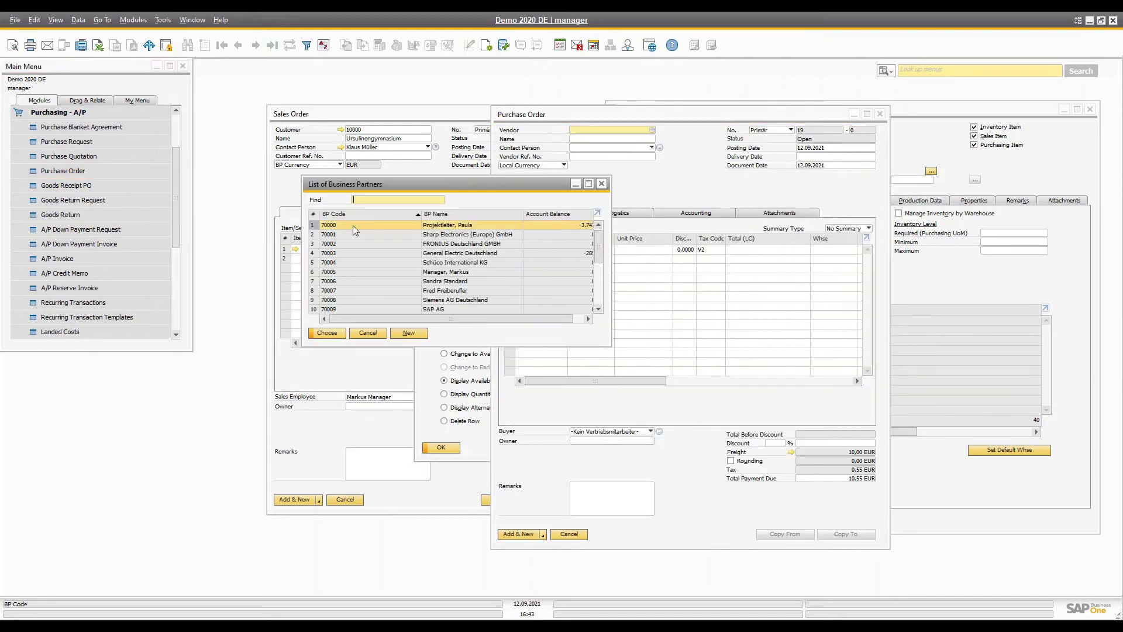
double_click(343, 226)
key(Tab)
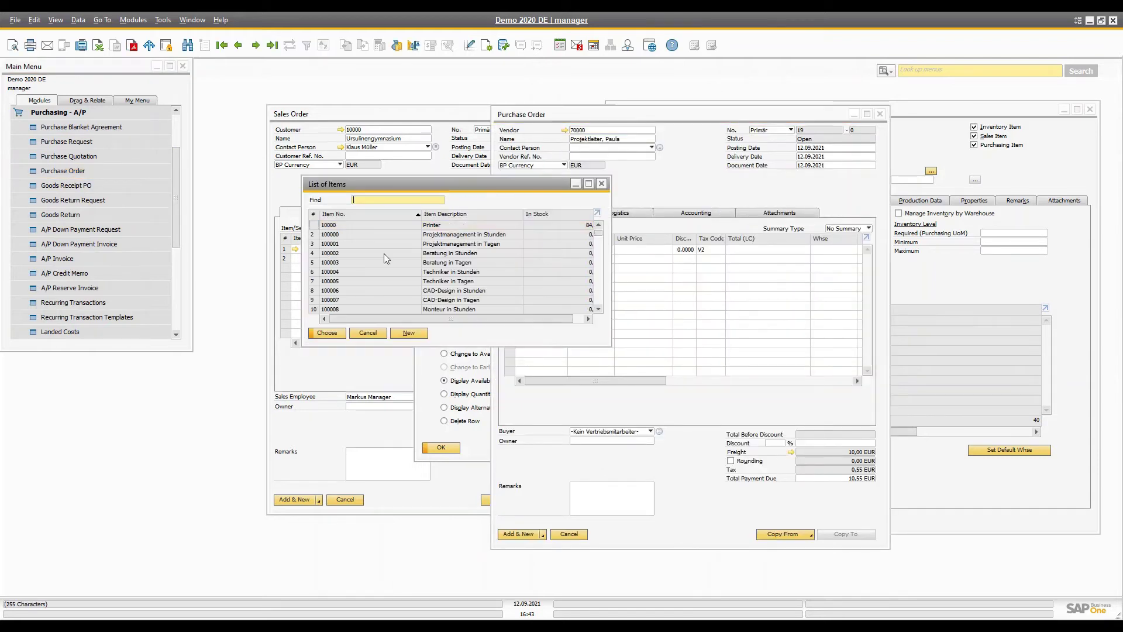
text(p00)
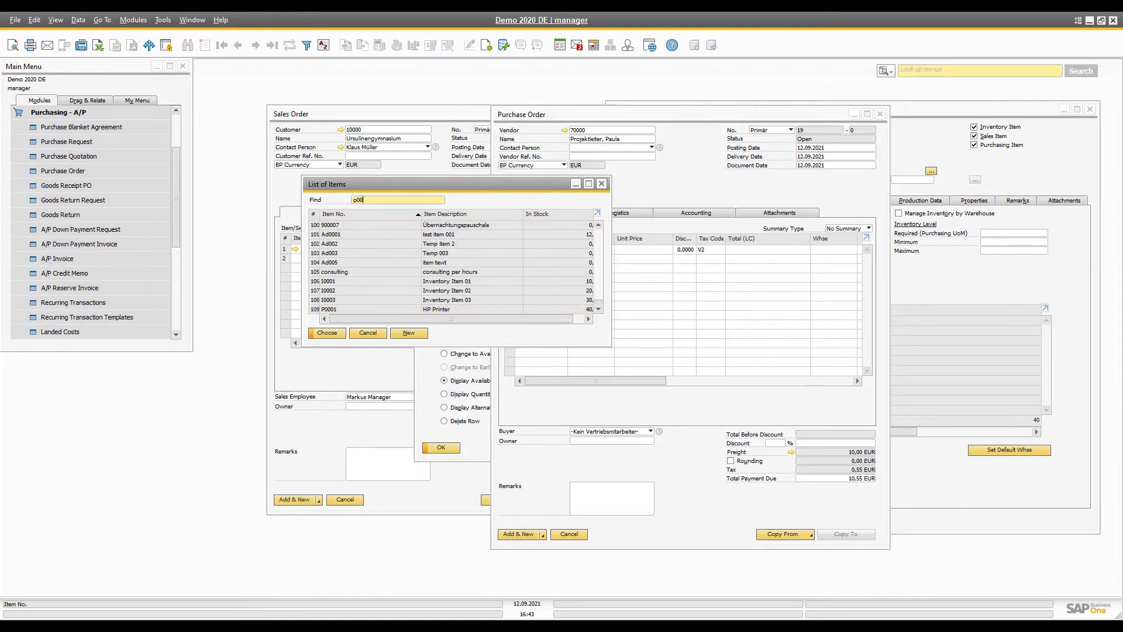
key(Return)
- Set quantity 10 at 5,00 EUR each and add the purchase order
text(10)
key(Tab)
text(12)
key(Tab)
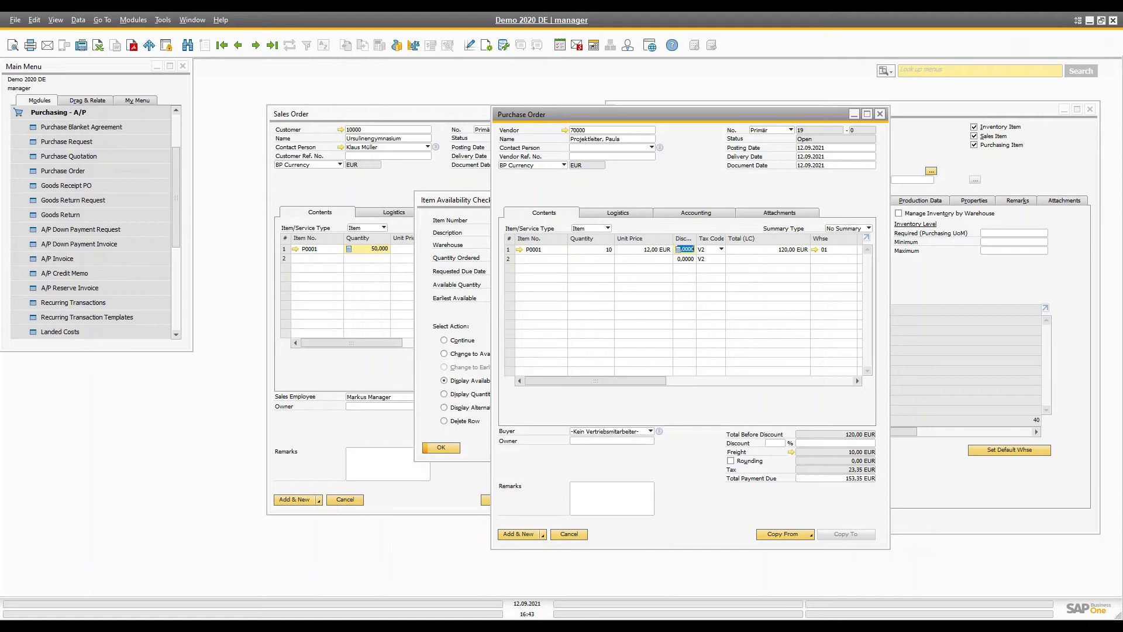
key(shift+Tab)
text(5)
key(Tab)
key(Return)
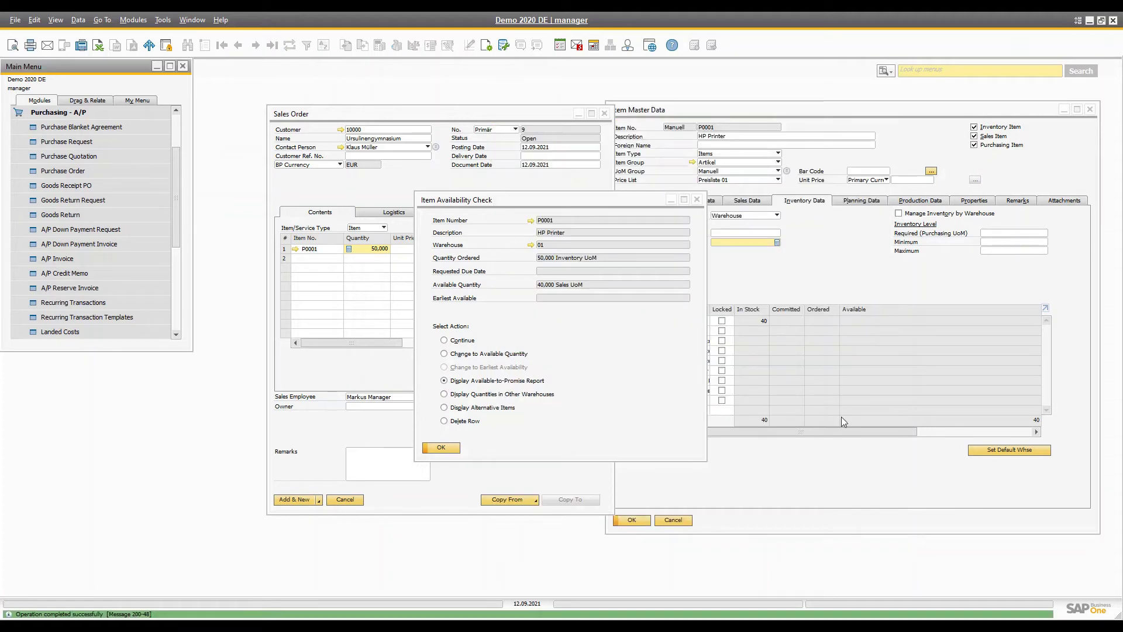
click(841, 261)
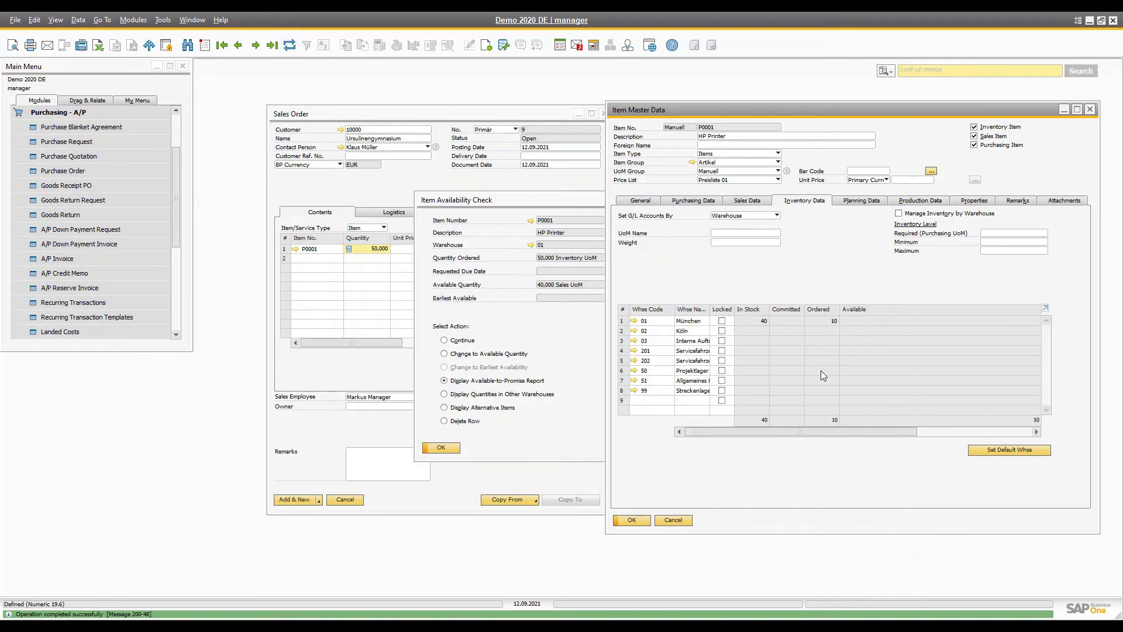
drag(915, 431, 923, 435)
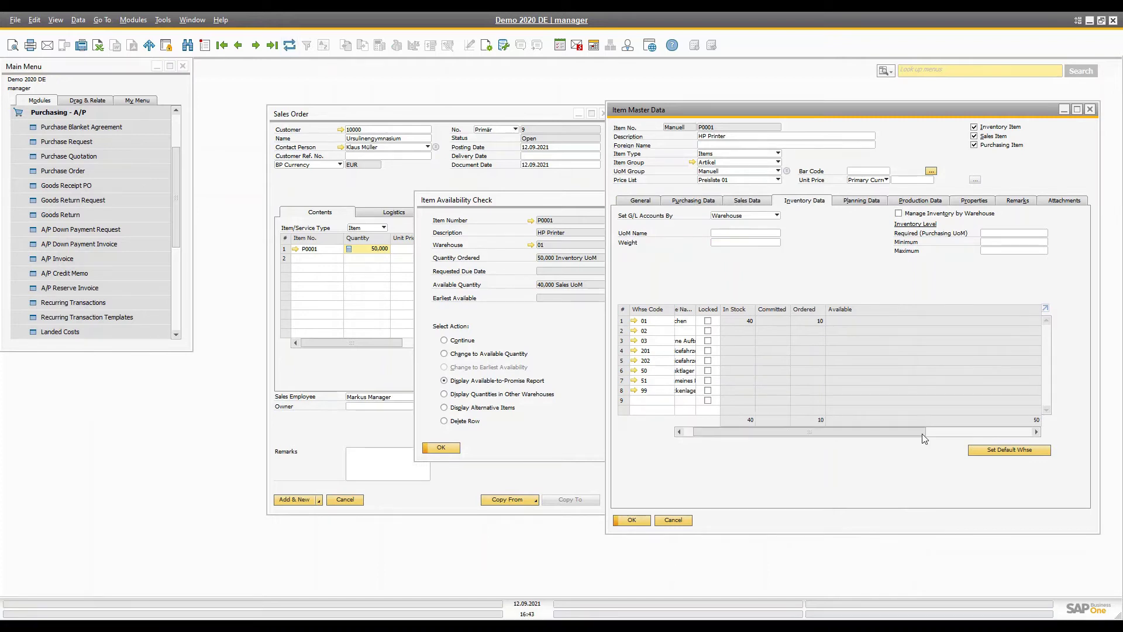
click(556, 345)
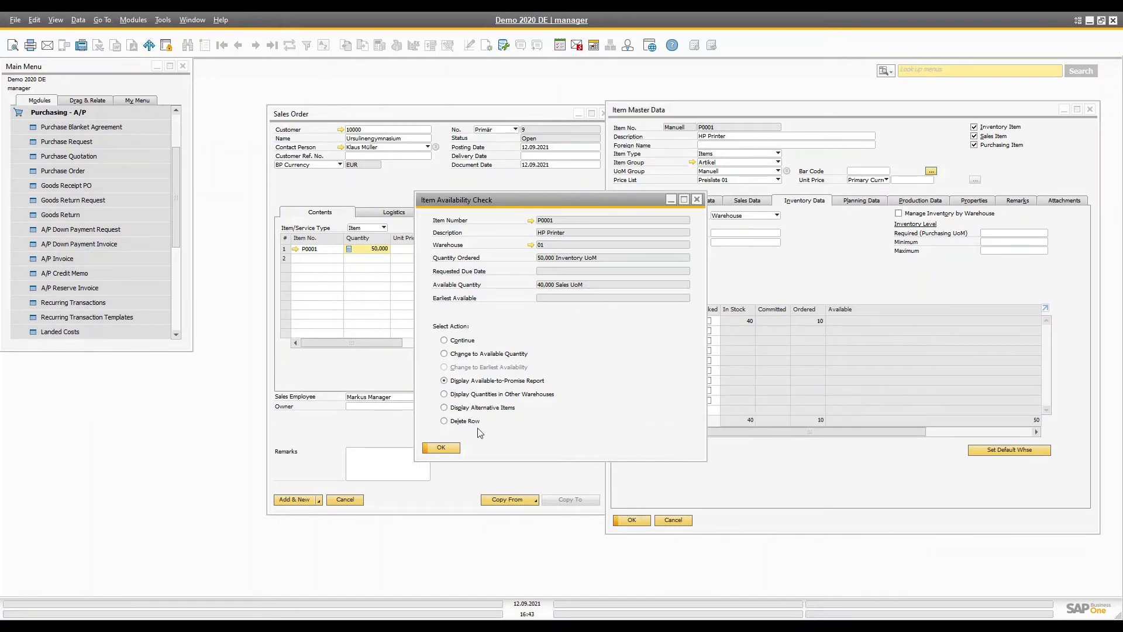
click(443, 448)
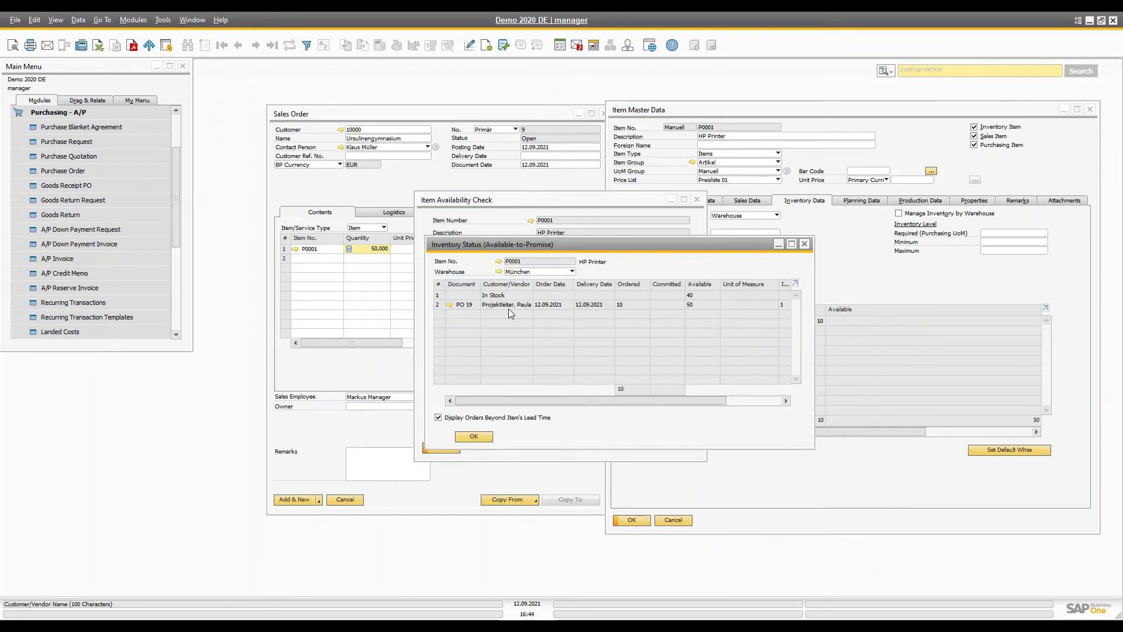
click(473, 438)
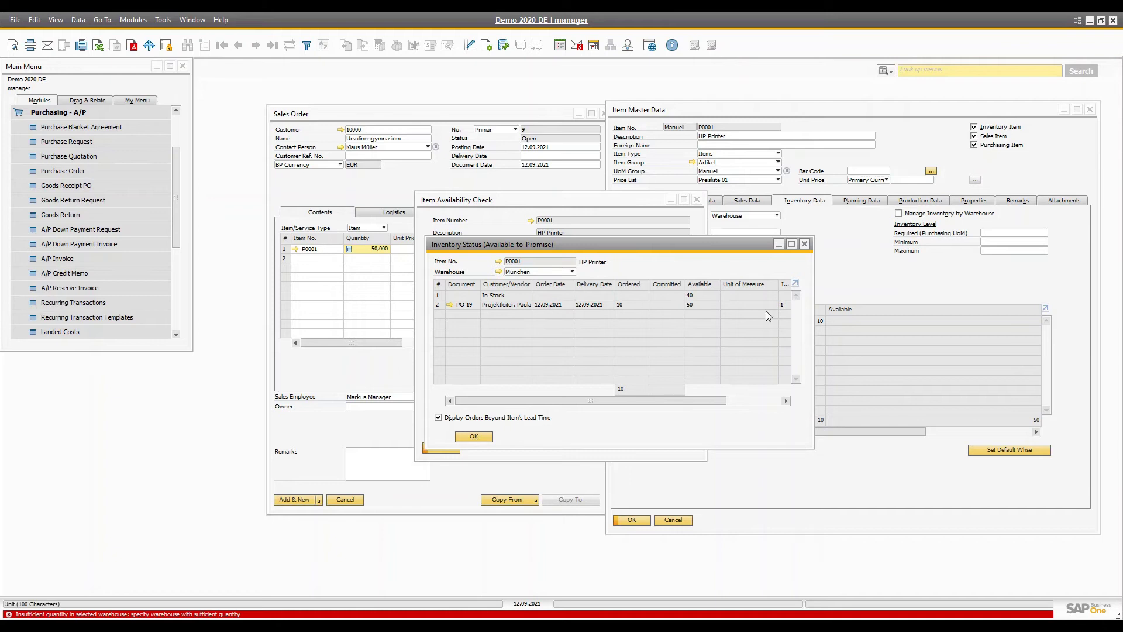
click(807, 244)
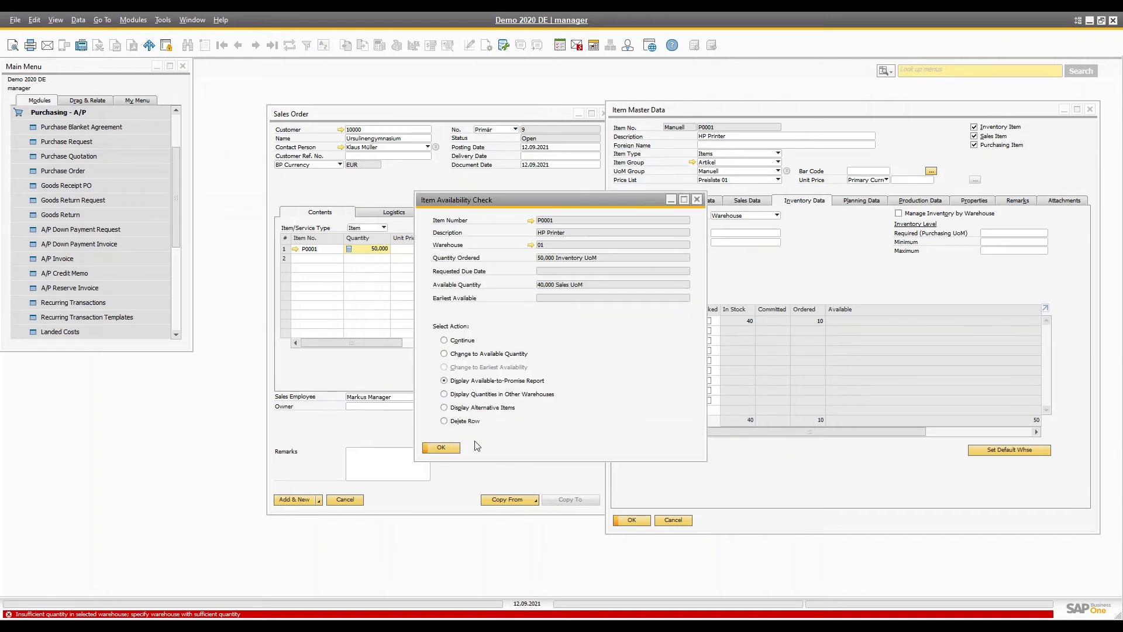
click(483, 397)
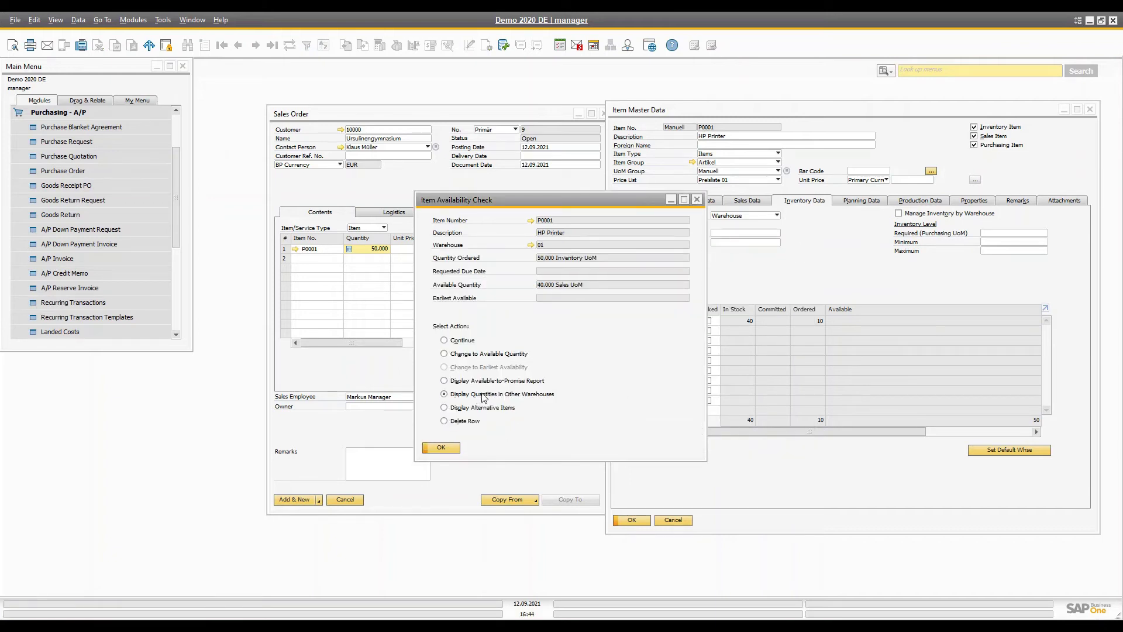
click(441, 448)
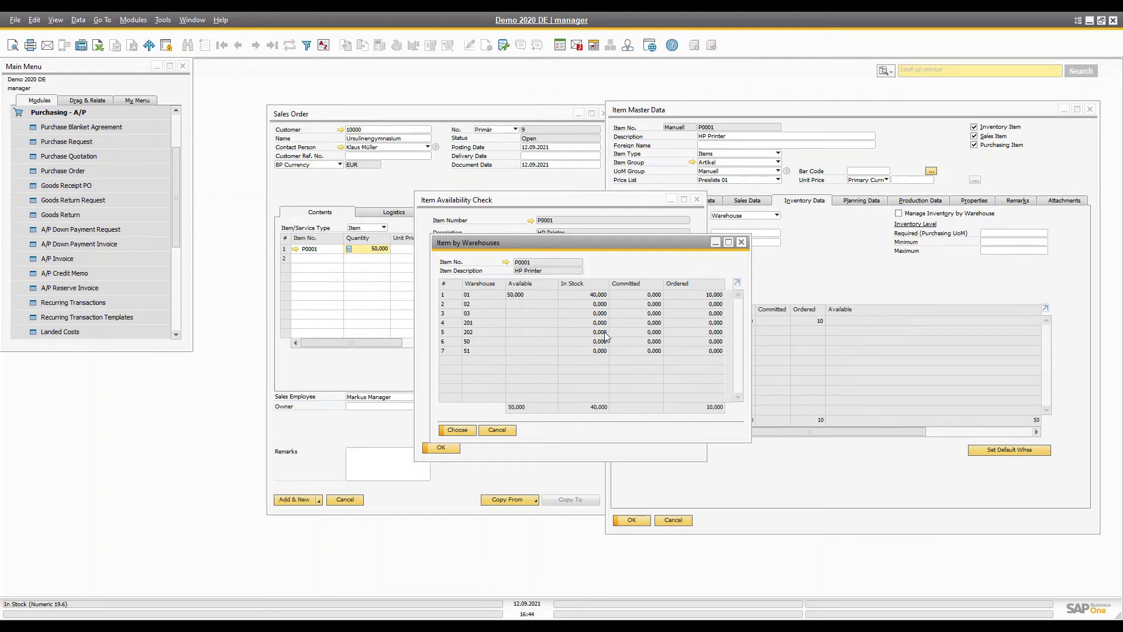
click(467, 304)
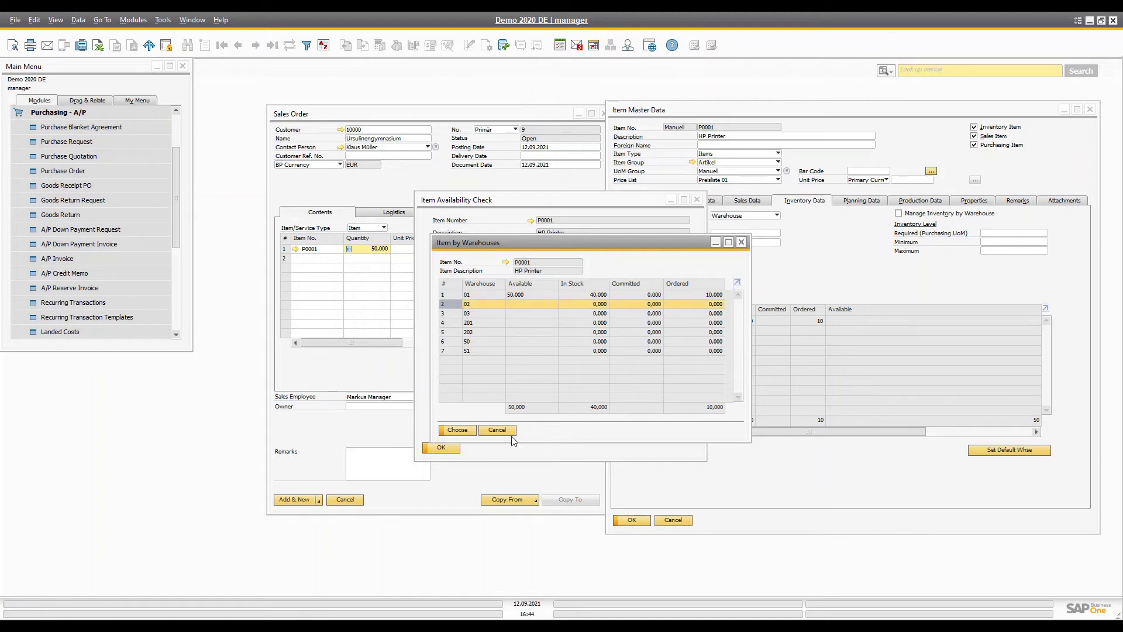
click(489, 432)
click(488, 409)
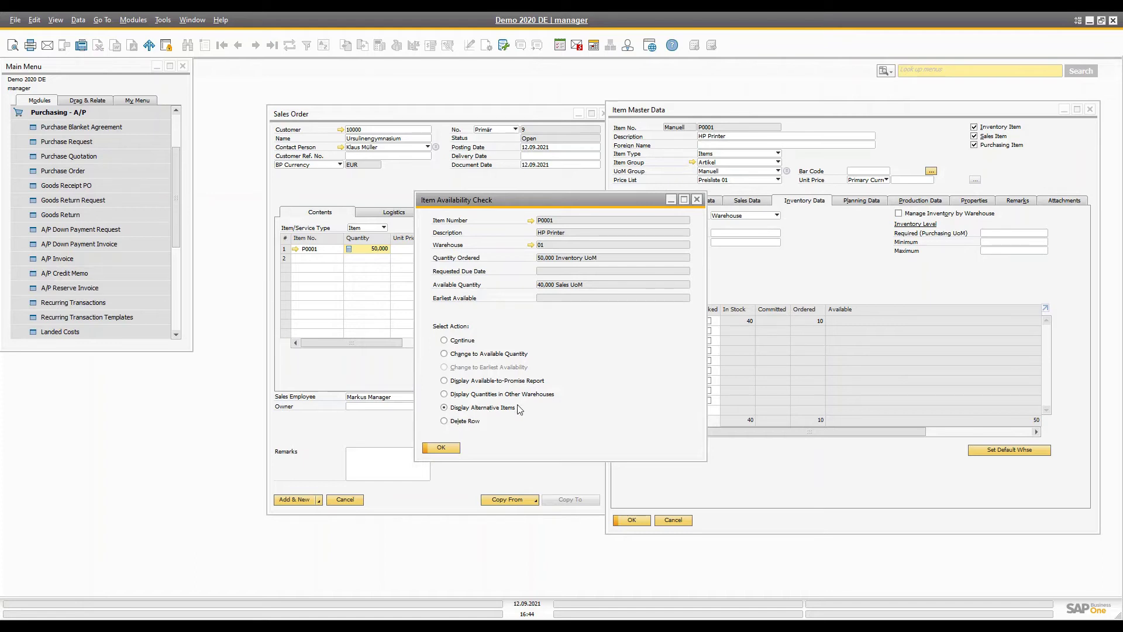
click(449, 452)
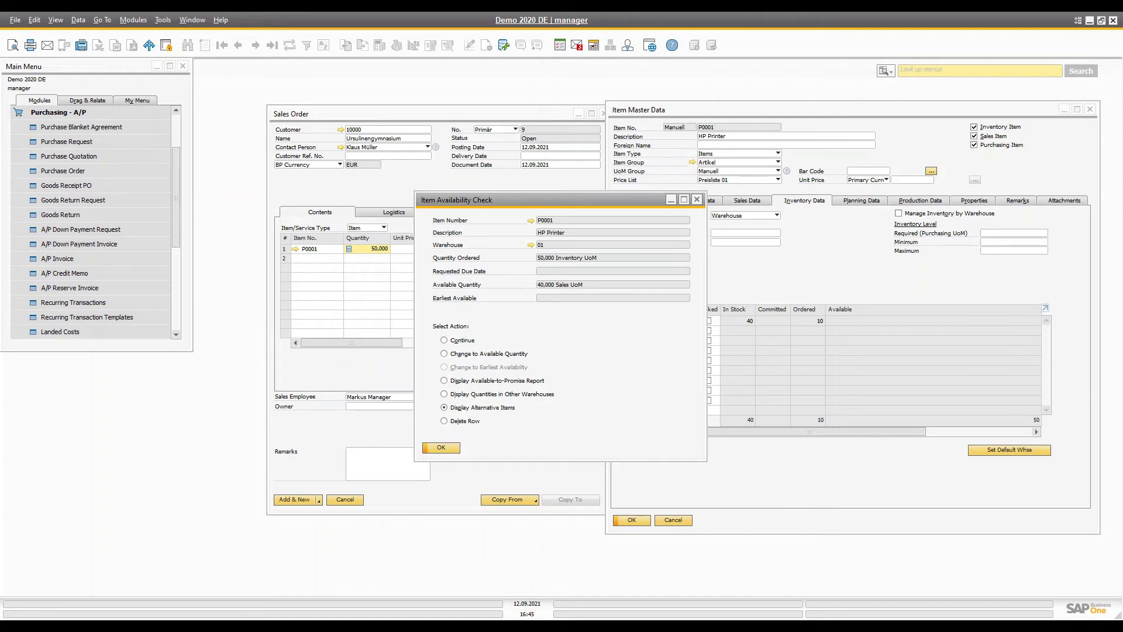
- Choose Delete Row in the availability check to remove the P0001 line
click(453, 423)
click(446, 449)
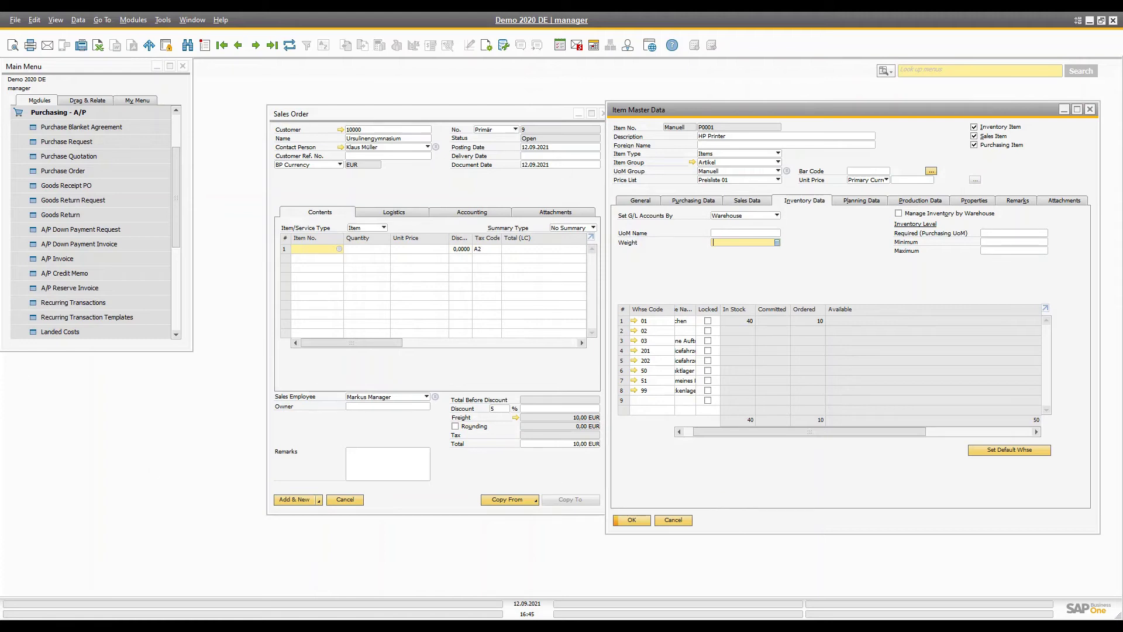
click(394, 381)
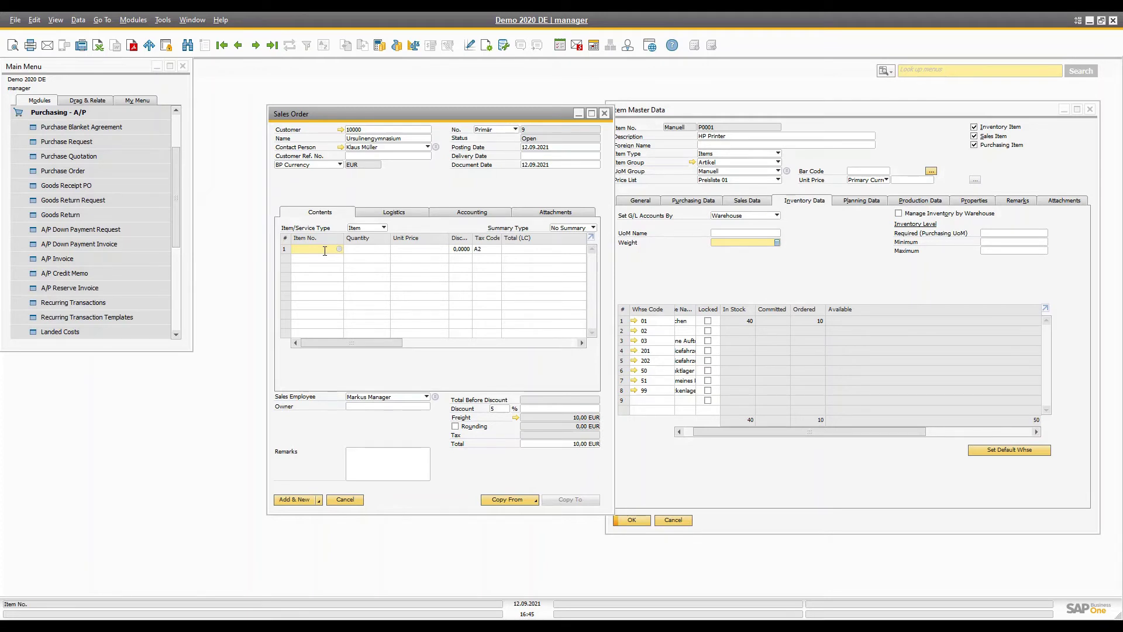
click(796, 458)
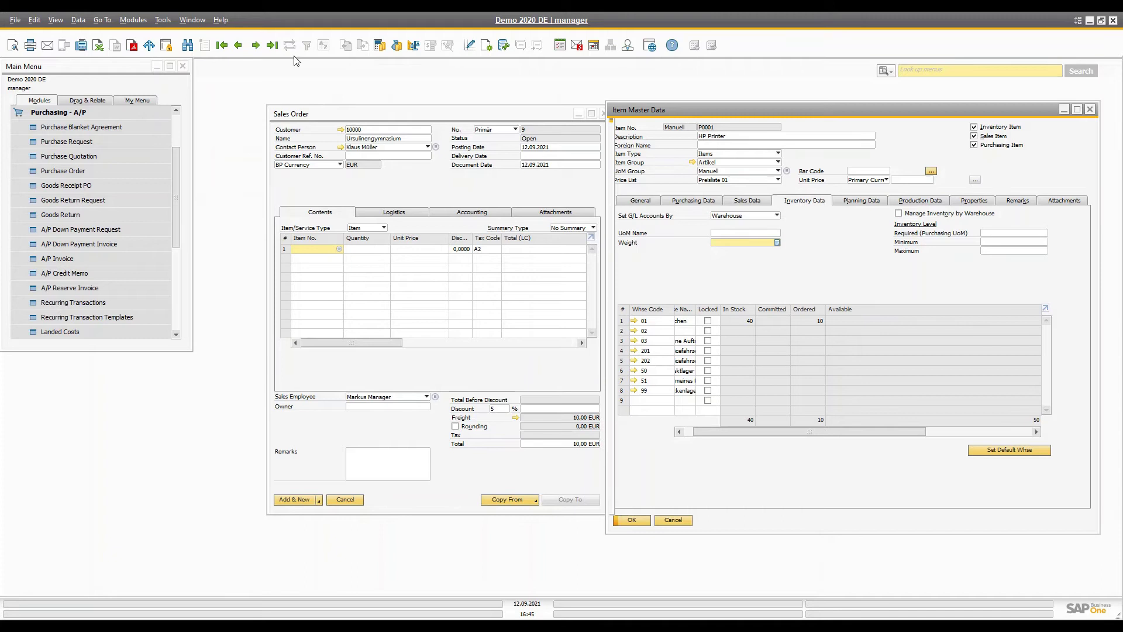
- Re-enter item P0001 in sales order row 1 with quantity 40
click(389, 296)
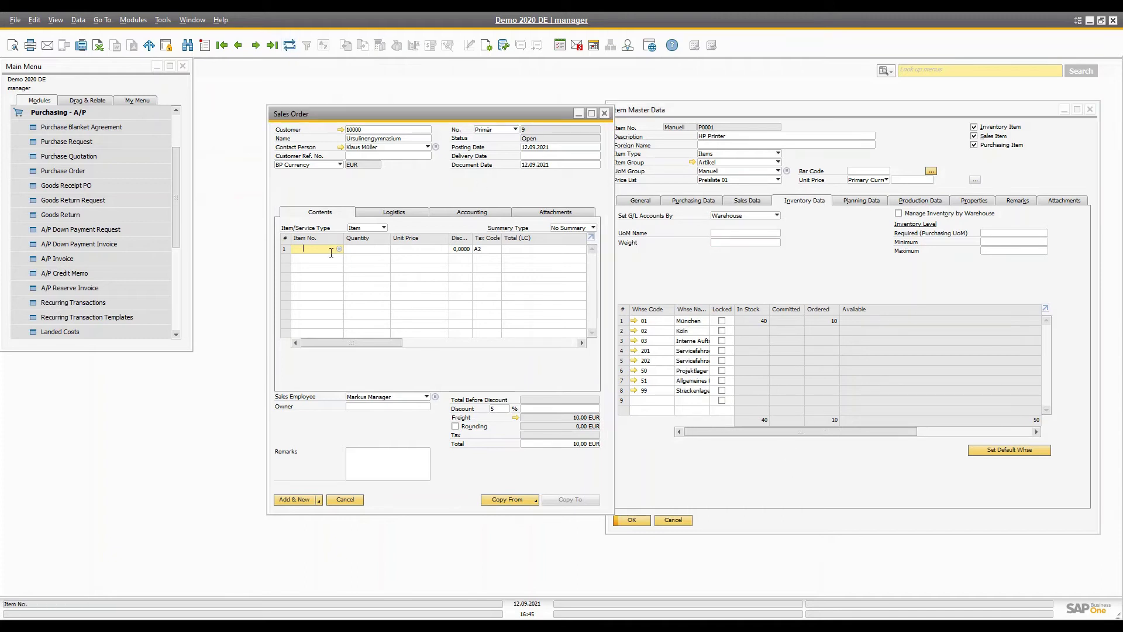
key(Tab)
text(P0001)
key(Return)
key(Tab)
text(40)
key(Tab)
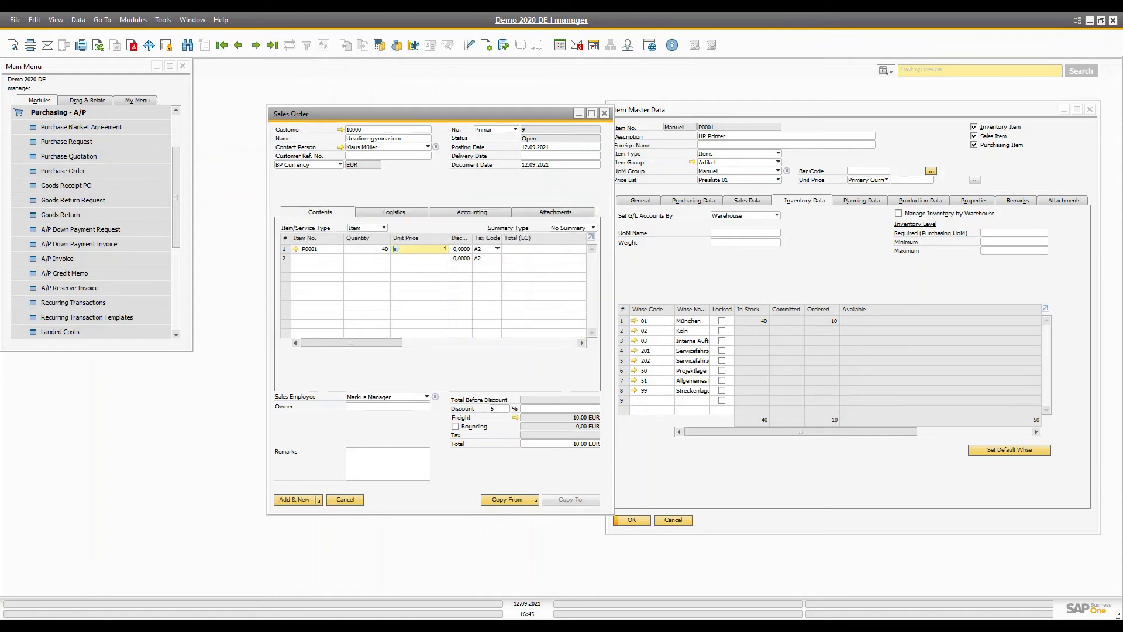
- Set price 12,00 EUR and delivery date 12.09.2021, add the order, and reopen No. 9
text(12)
key(Return)
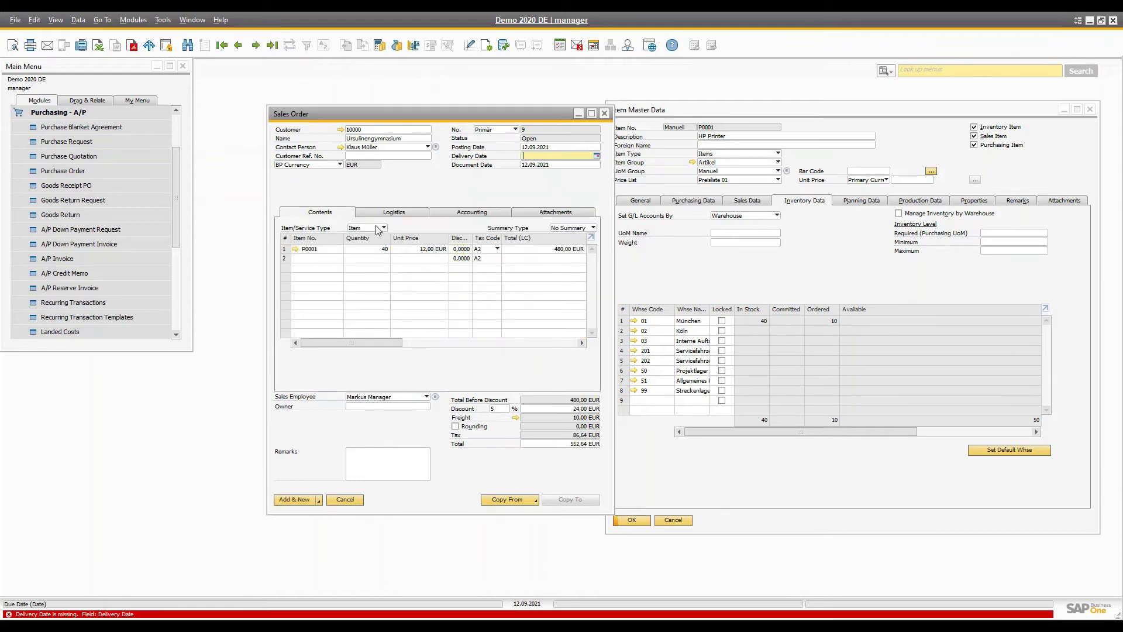
text(12)
key(Tab)
key(Return)
key(Return)
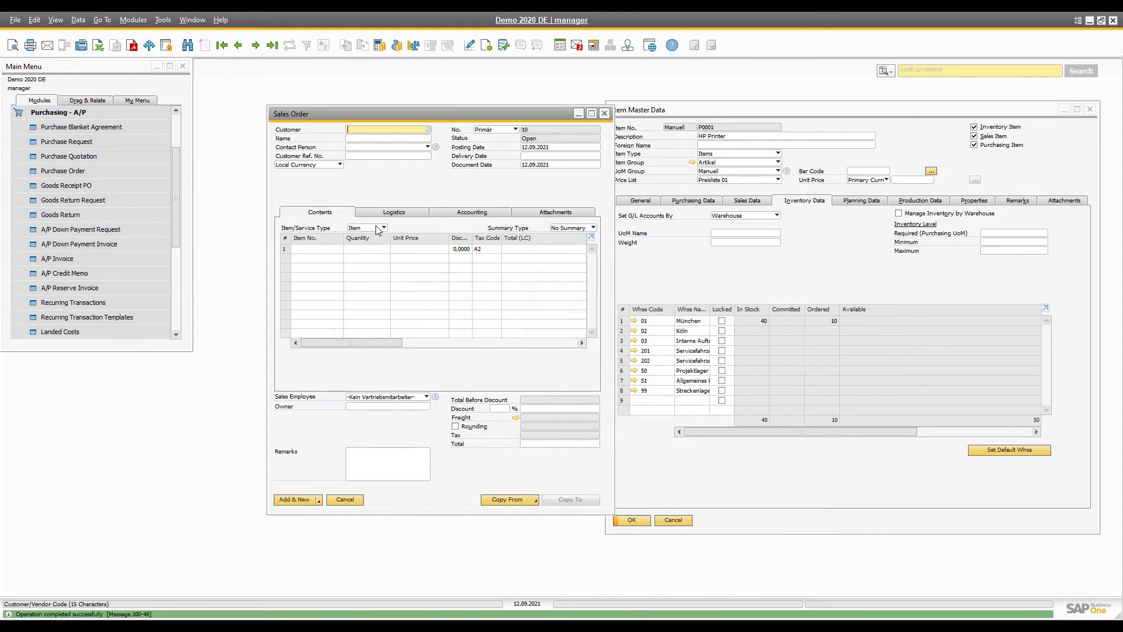
click(275, 42)
- Open P0001's item record on the Inventory Data tab showing stock per warehouse
click(761, 509)
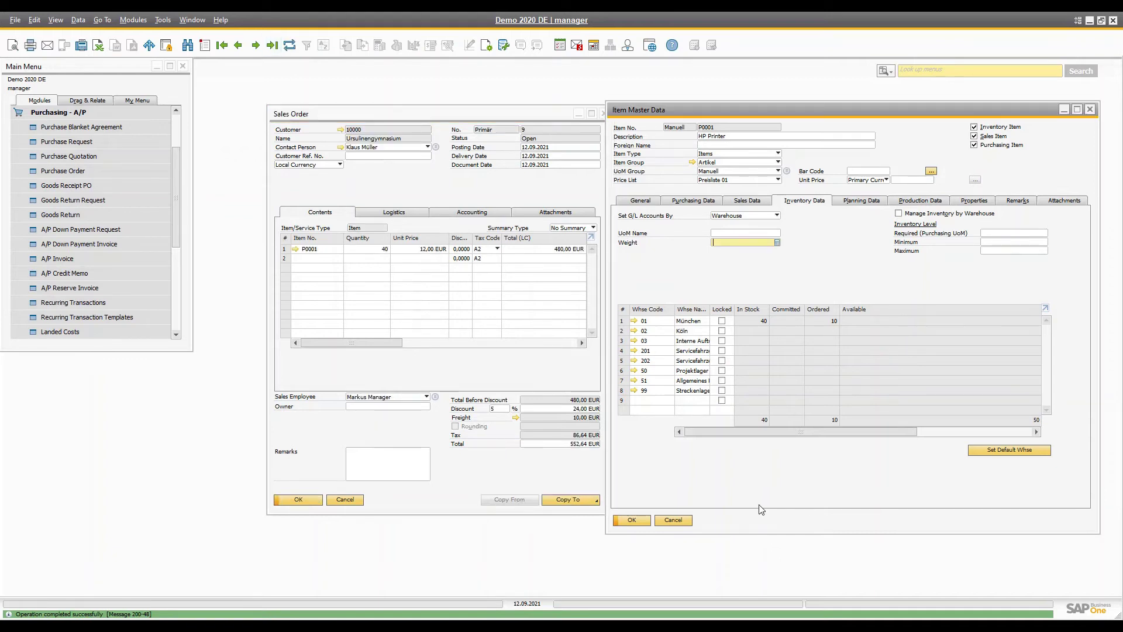
click(673, 519)
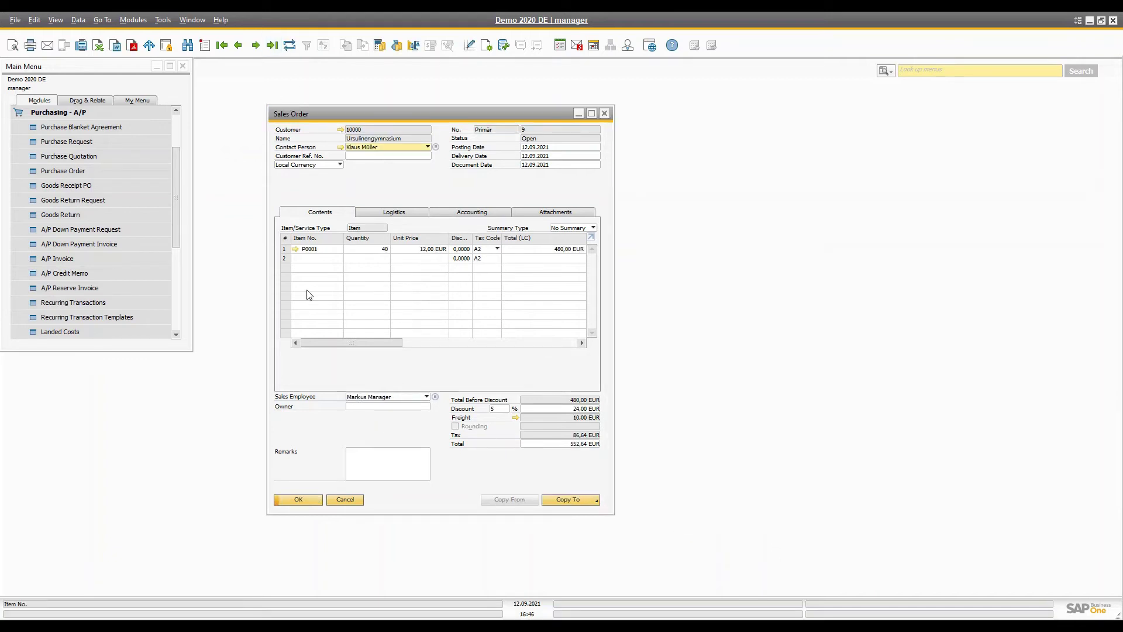
click(295, 249)
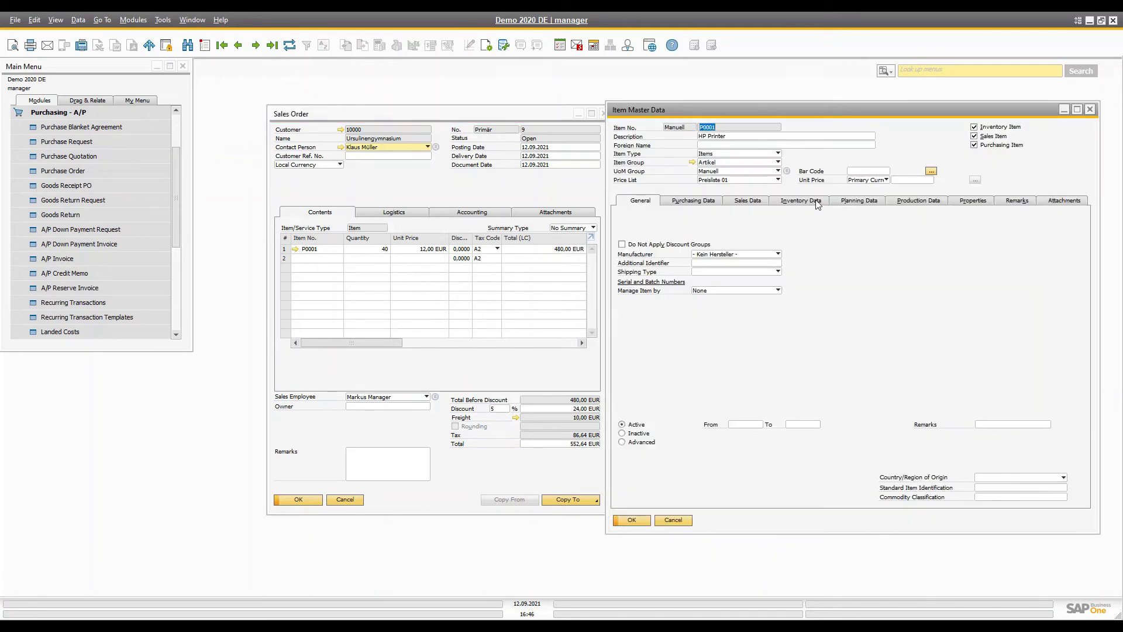
click(817, 202)
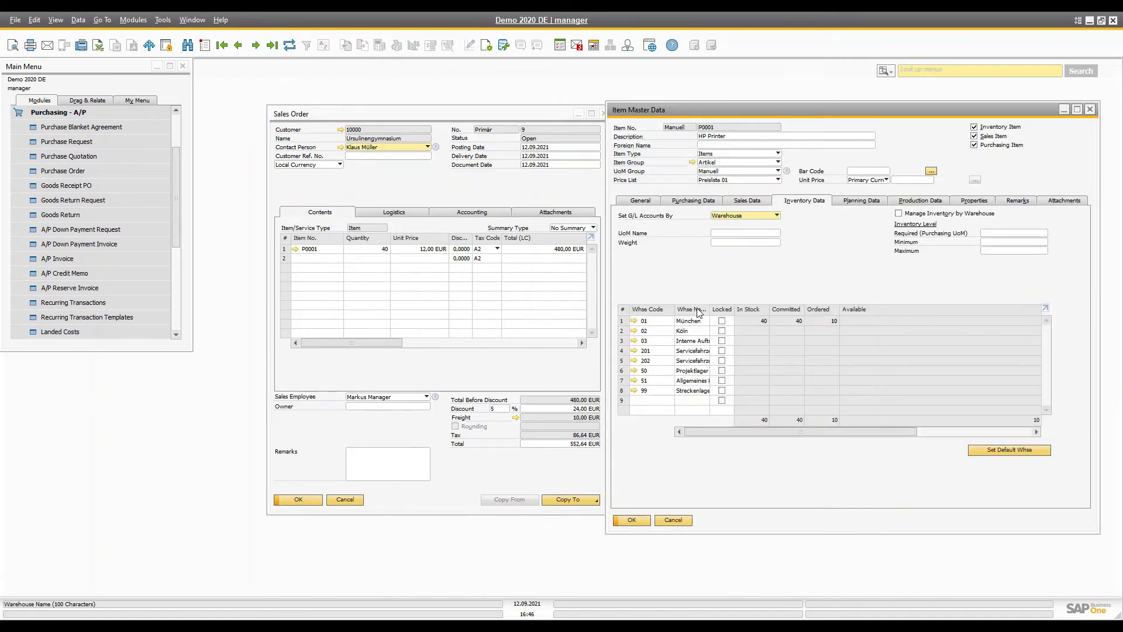
- Run the Pick Pack and Production Manager for warehouse 01 München only, listing open sales orders 5 and 9
click(81, 117)
click(72, 229)
click(72, 320)
click(73, 321)
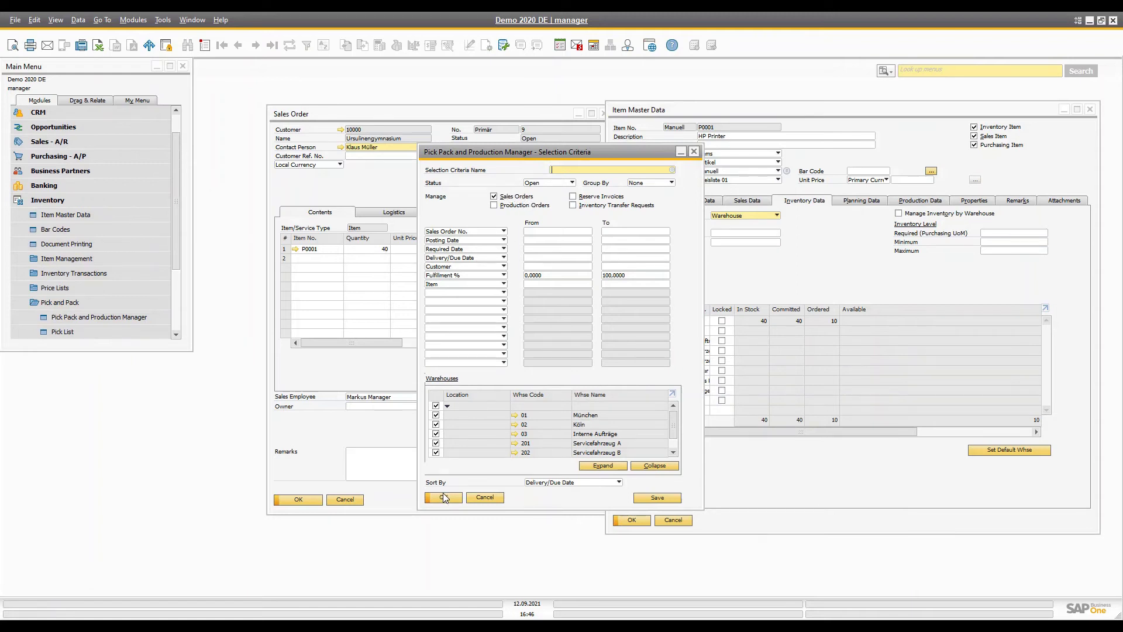
scroll(461, 454, down, 2)
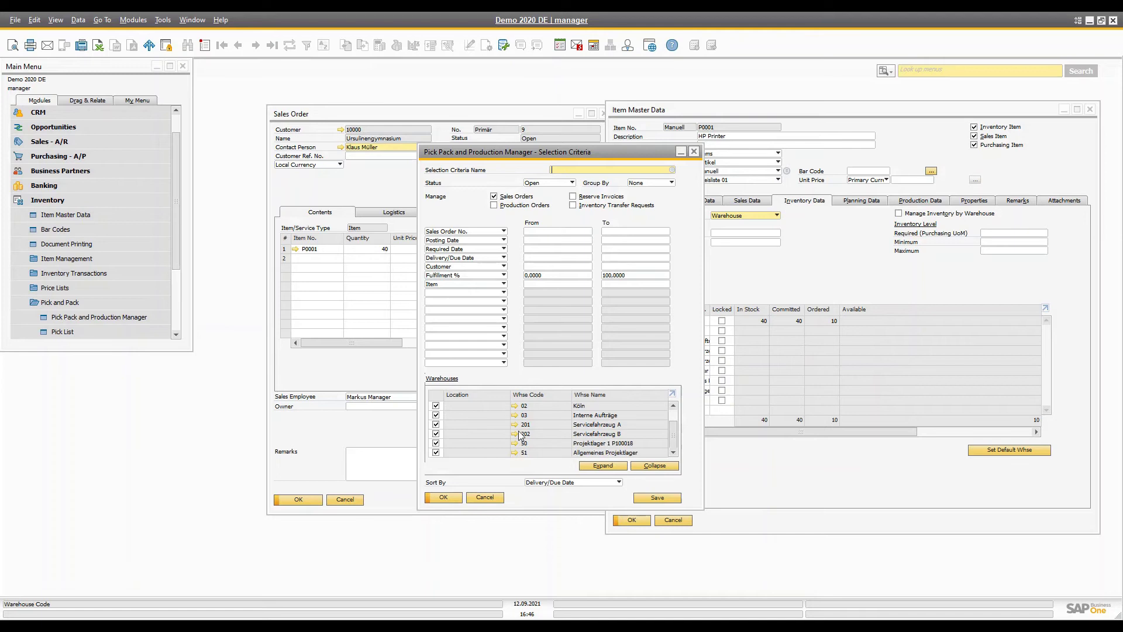
click(763, 454)
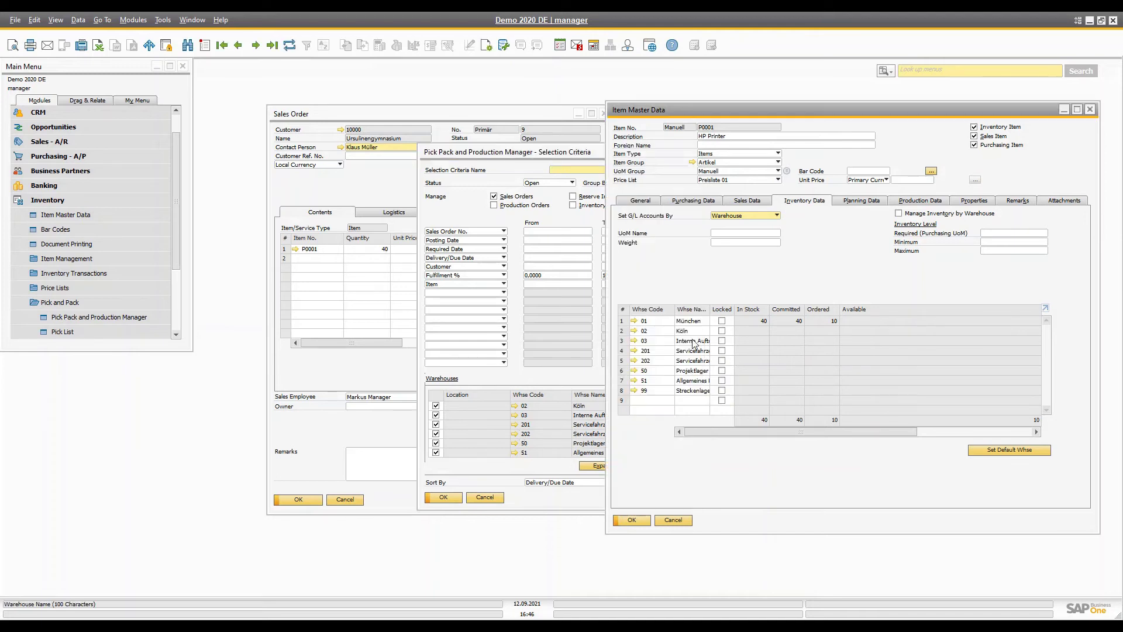
click(439, 417)
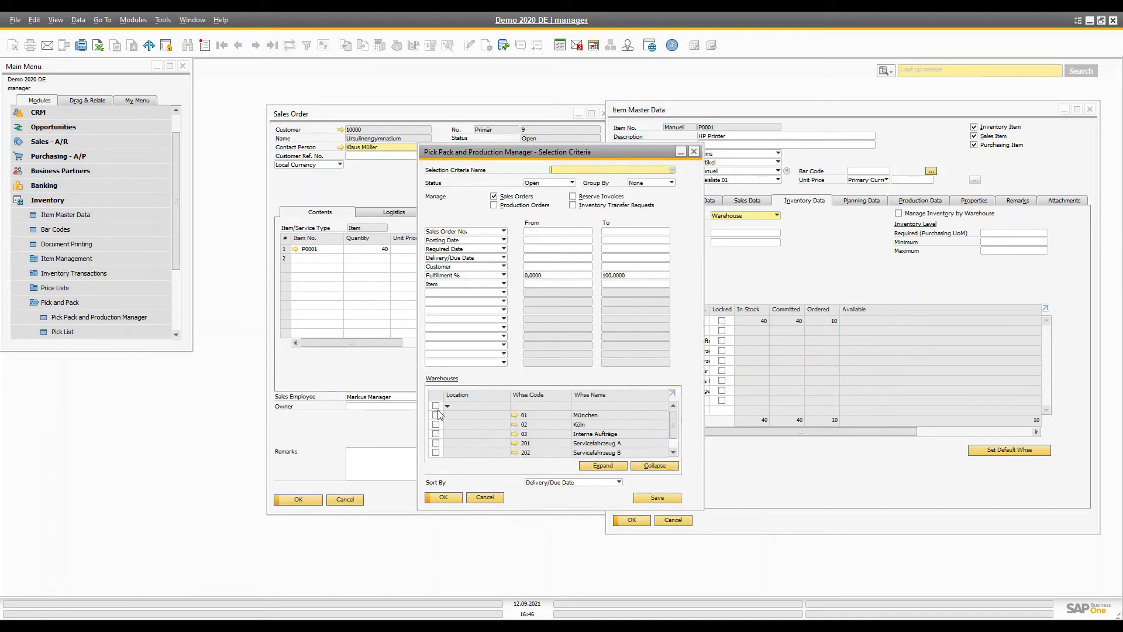
click(451, 498)
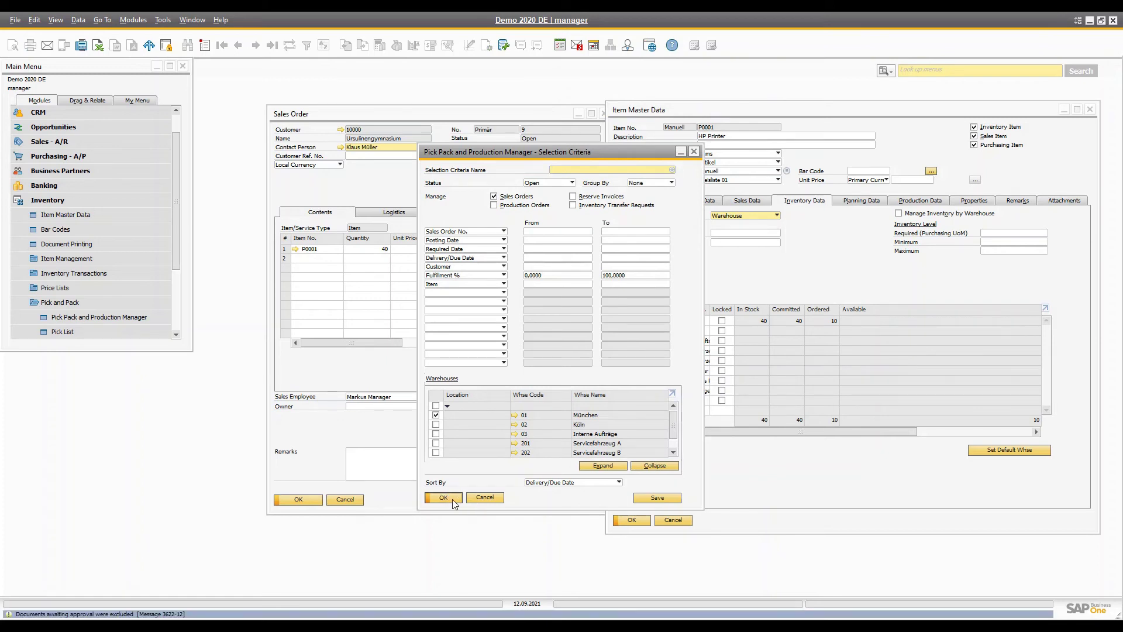
drag(455, 199, 322, 278)
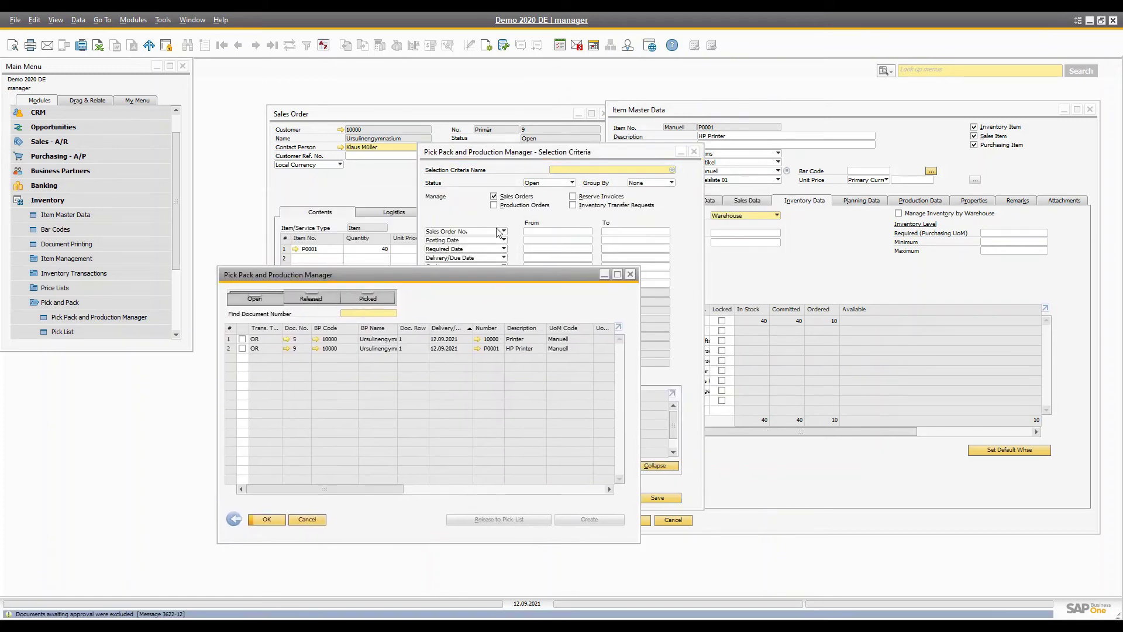
- Release the HP Printer sales order line to a new pick list
click(242, 349)
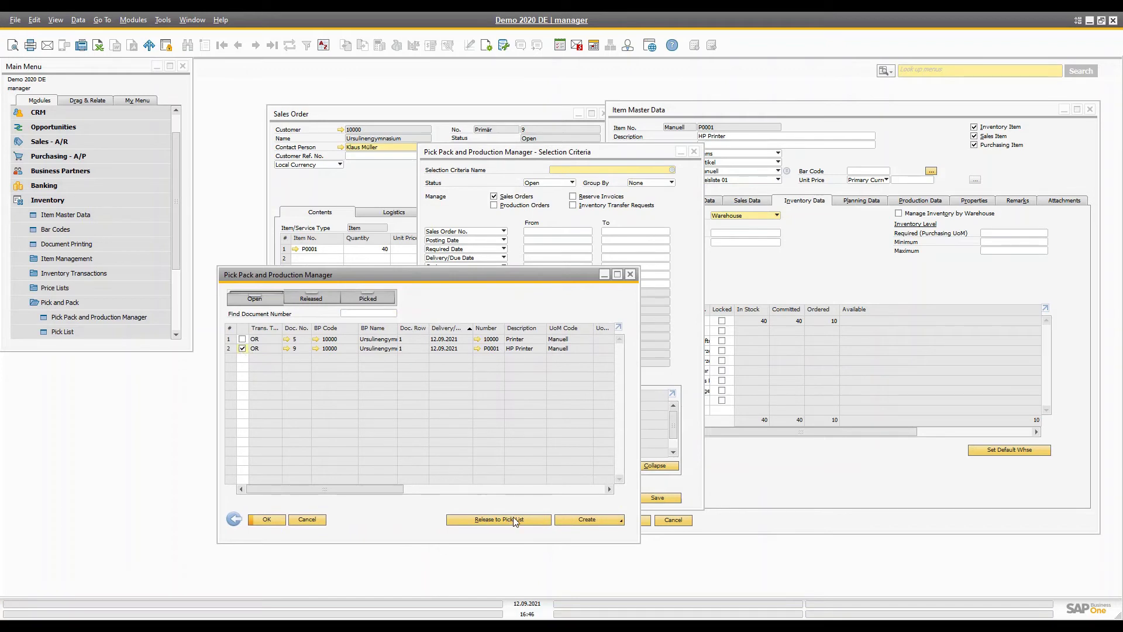
drag(353, 487, 455, 487)
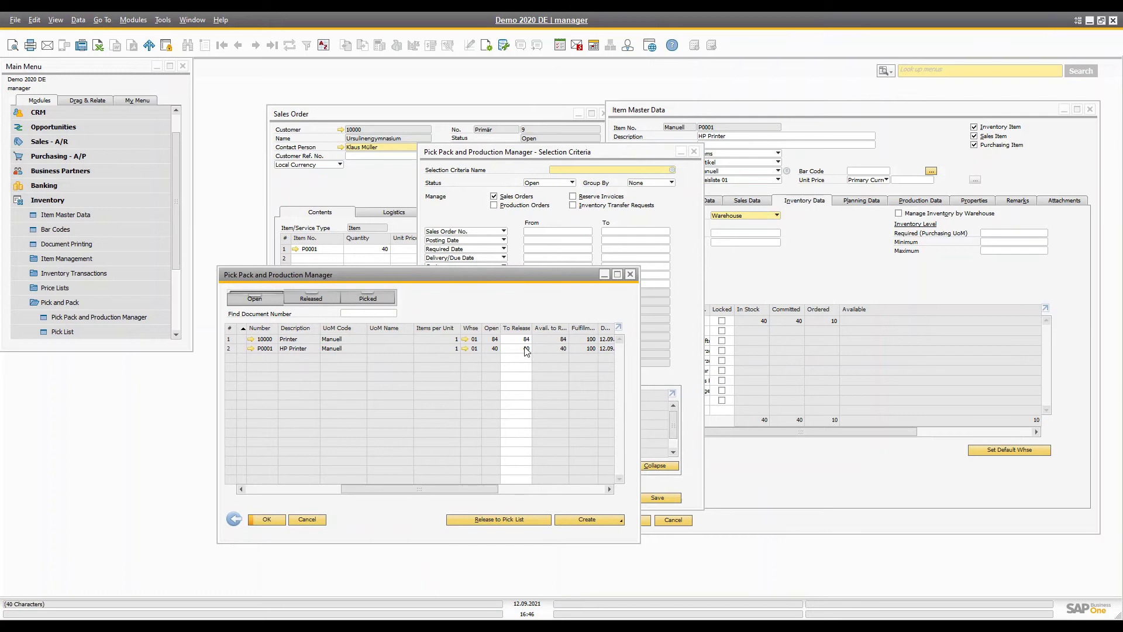
click(494, 520)
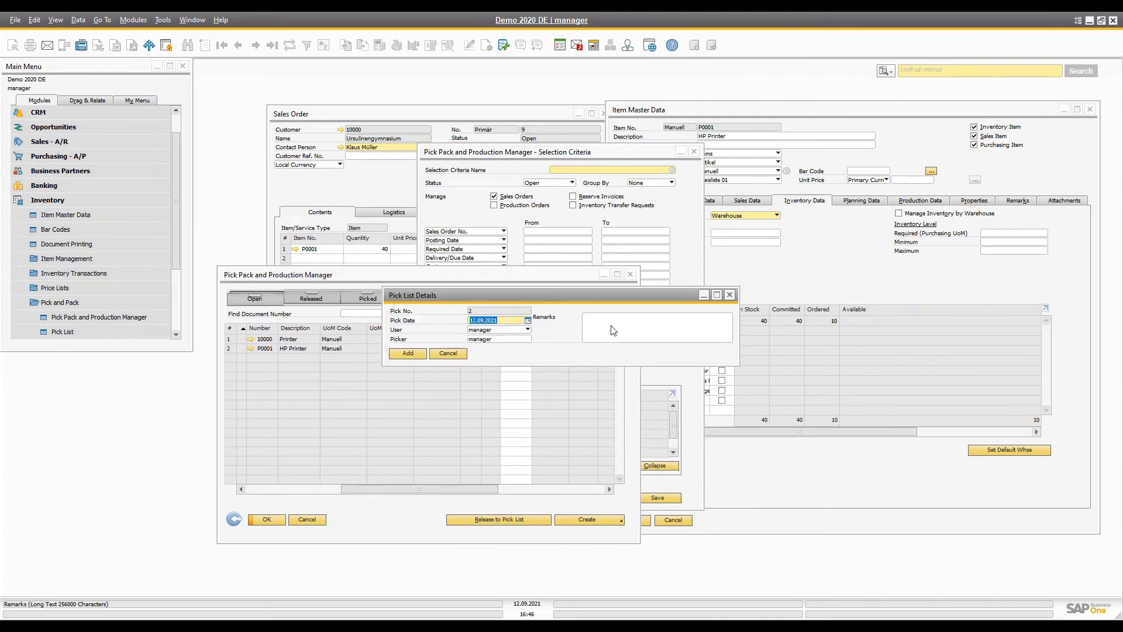
click(586, 328)
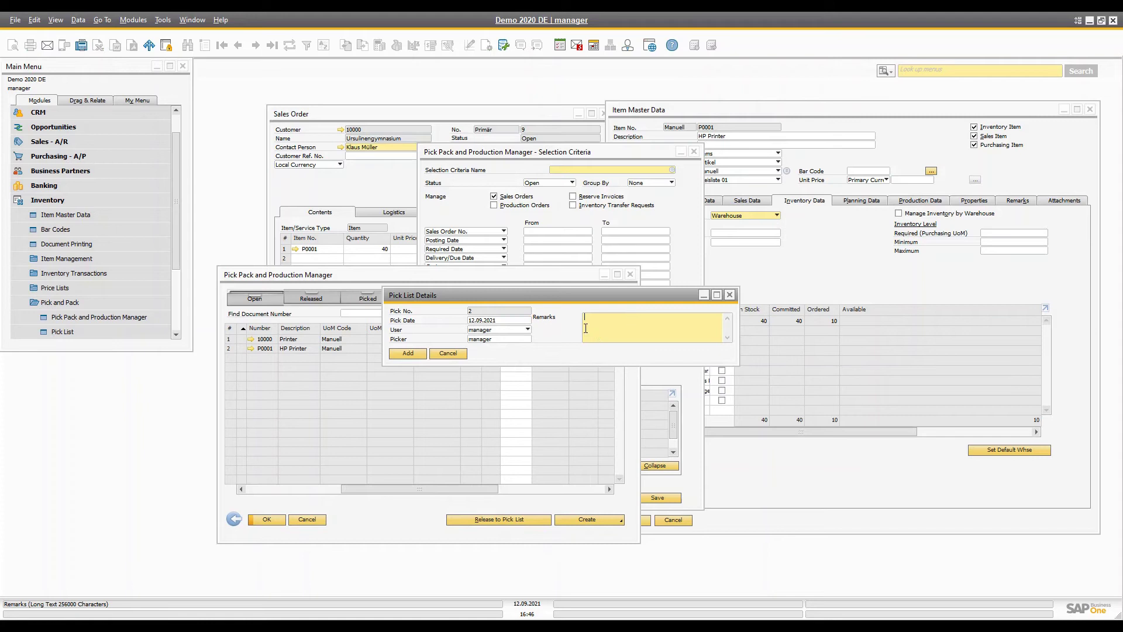
click(408, 353)
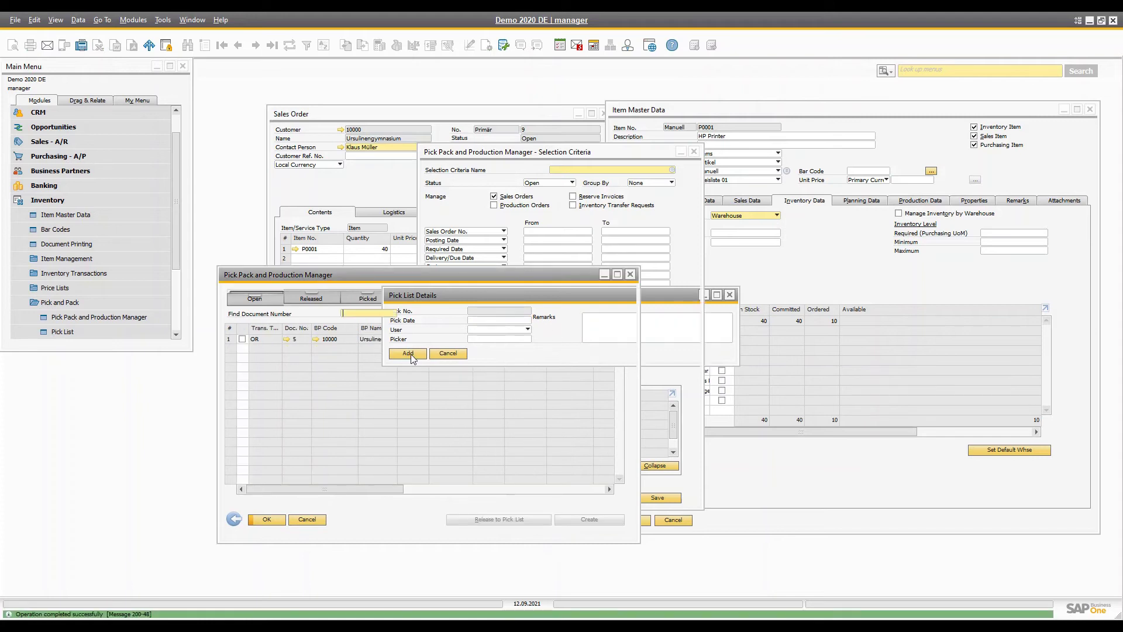
- Open pick list 2 from the Released tab, pick all lines in full and save it
click(311, 300)
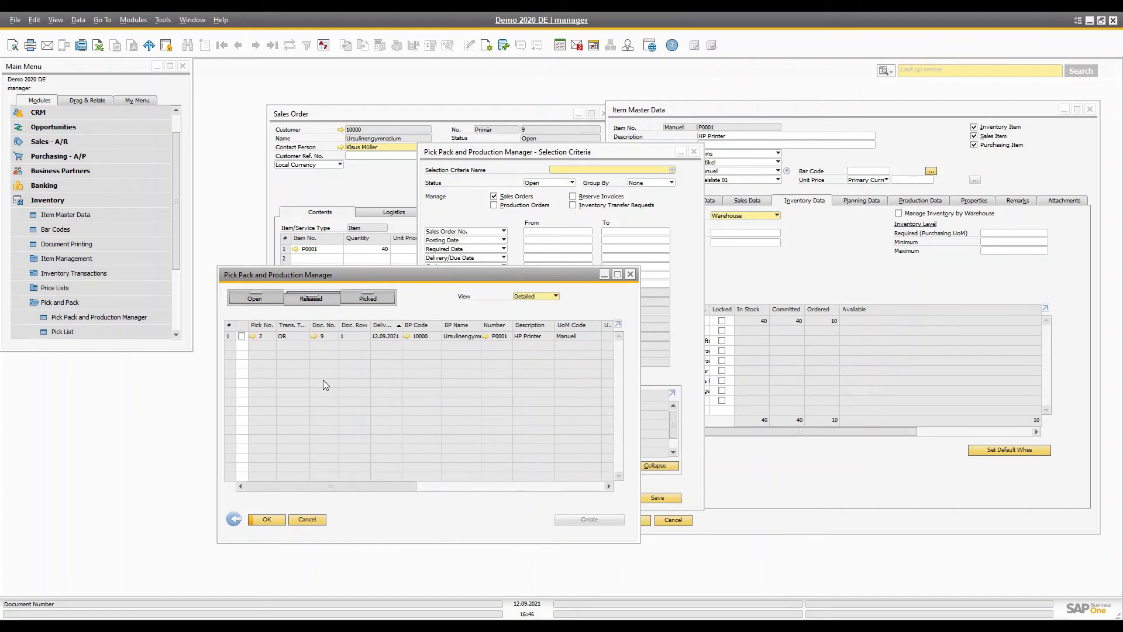
click(252, 337)
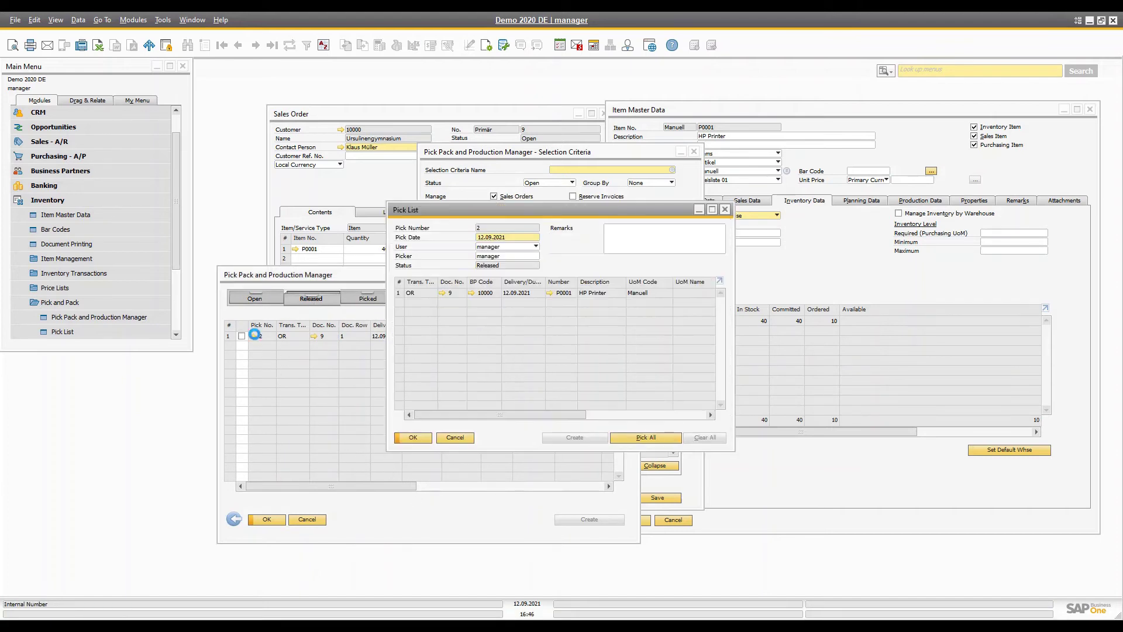
drag(468, 210, 578, 218)
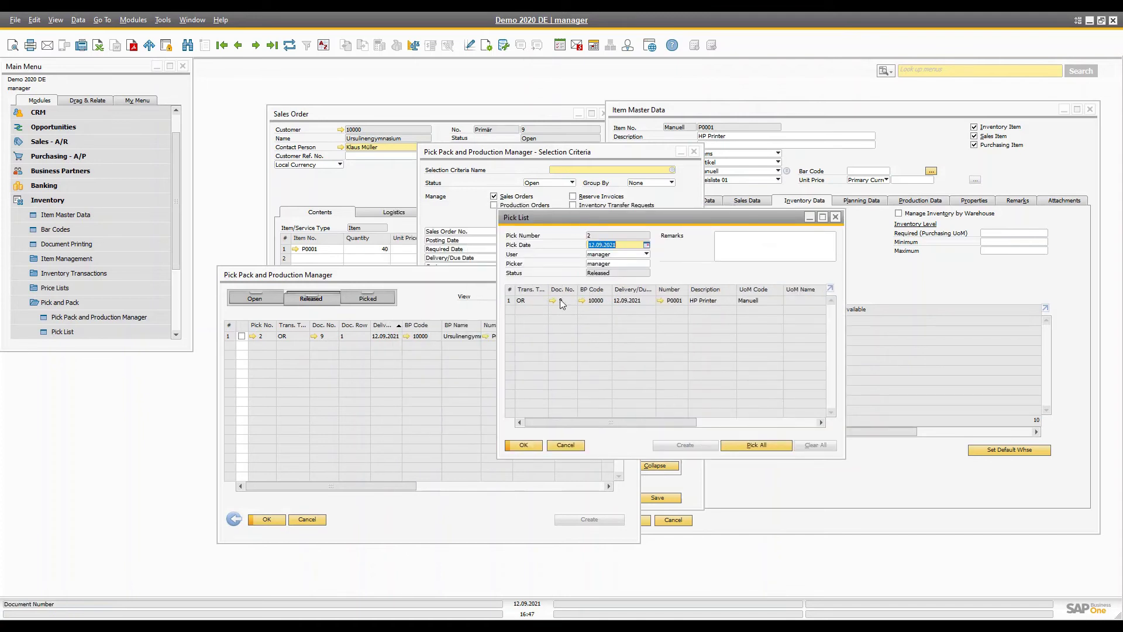
click(518, 303)
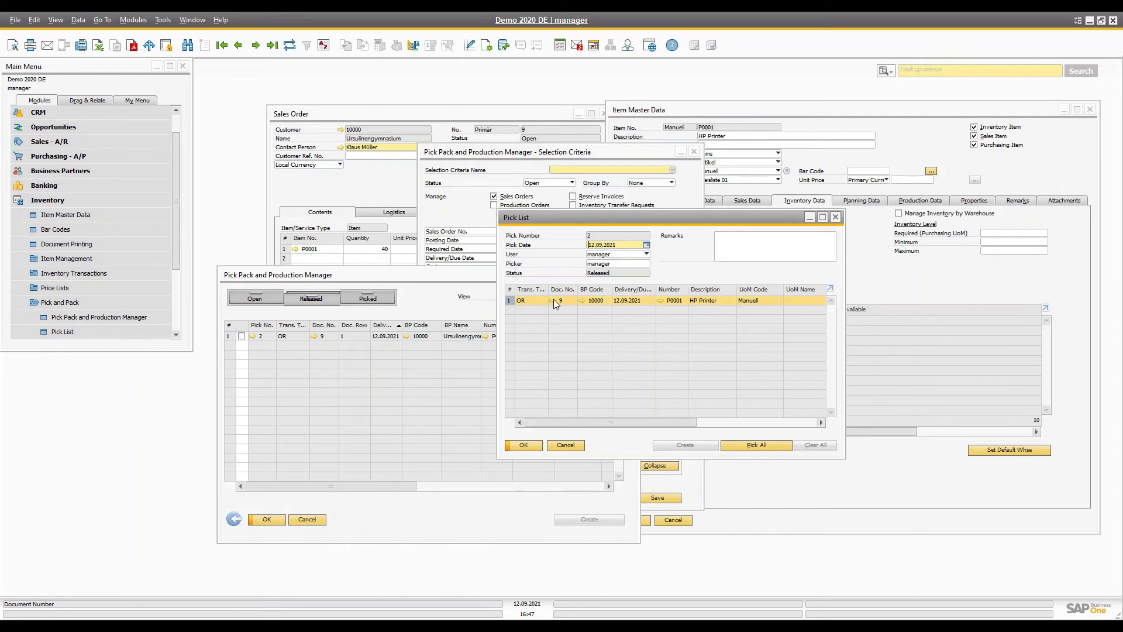
click(768, 450)
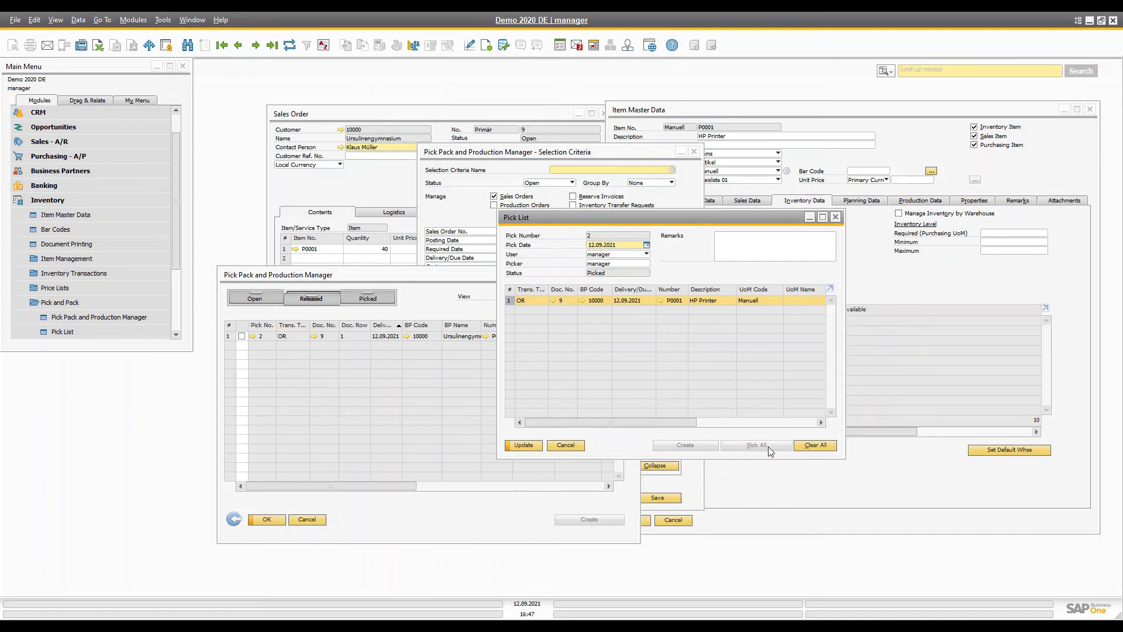
click(525, 447)
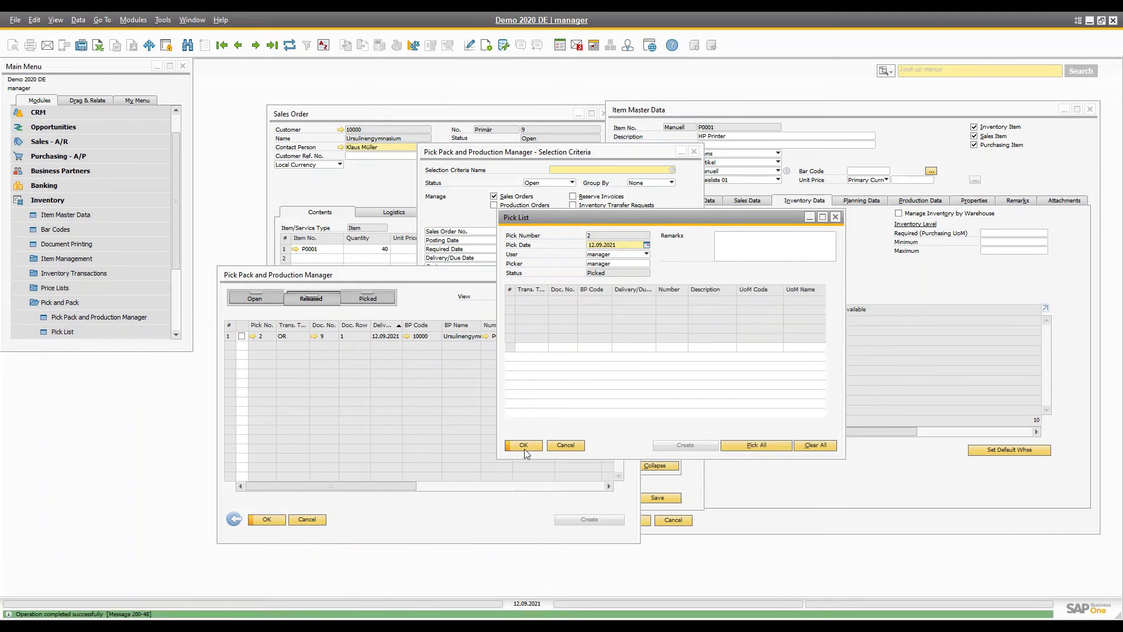
click(524, 446)
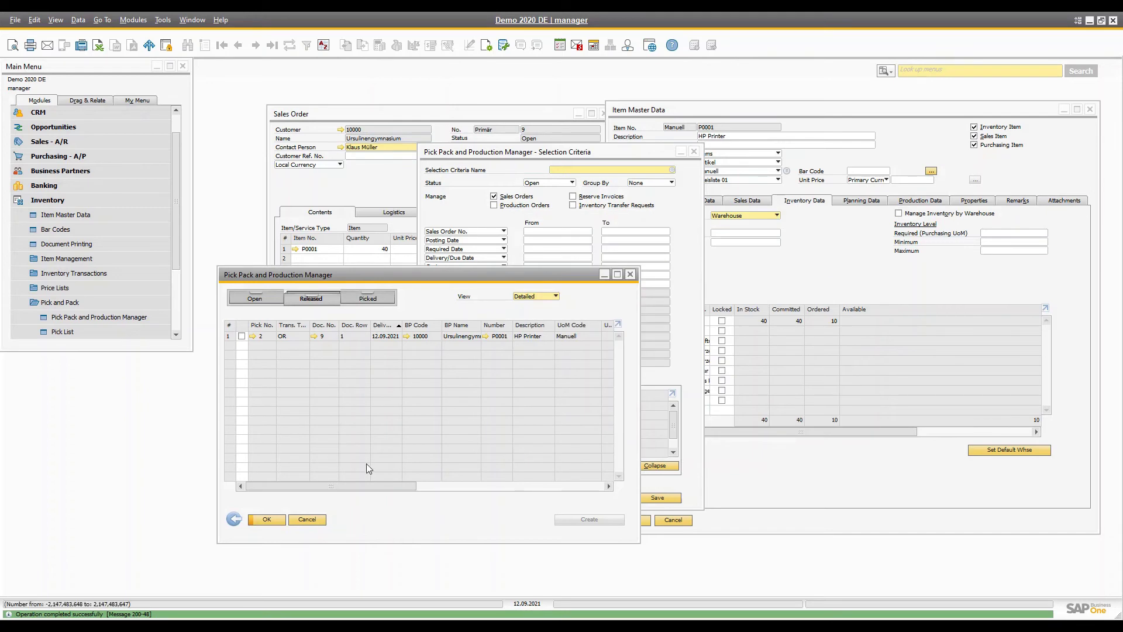
- Generate an automatic delivery from the picked HP Printer line on the Picked tab
click(368, 299)
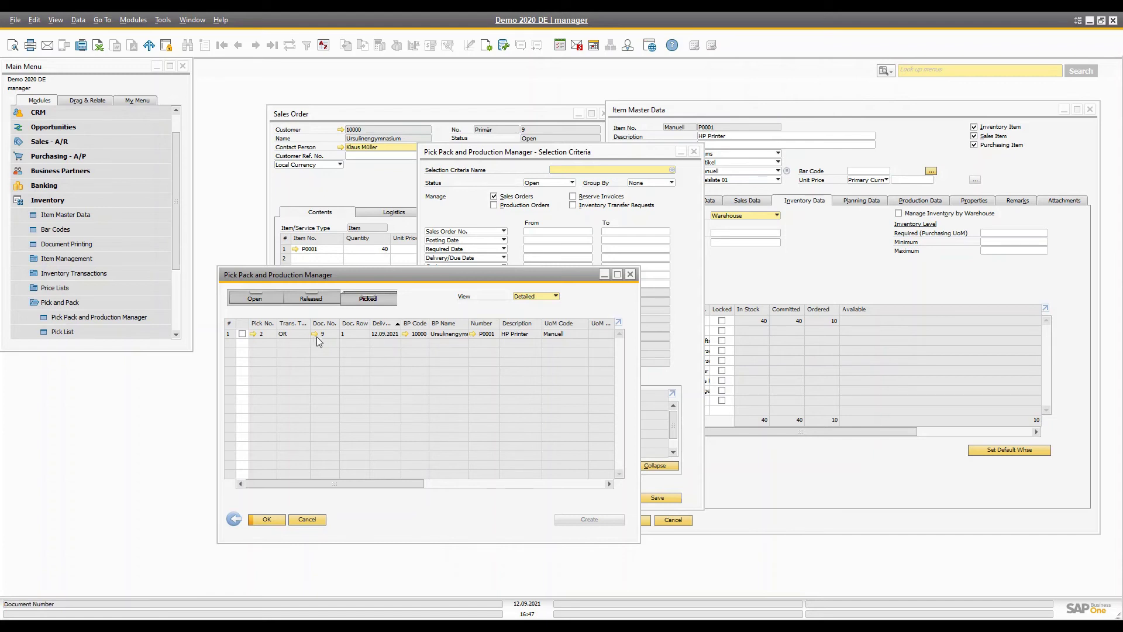
click(242, 333)
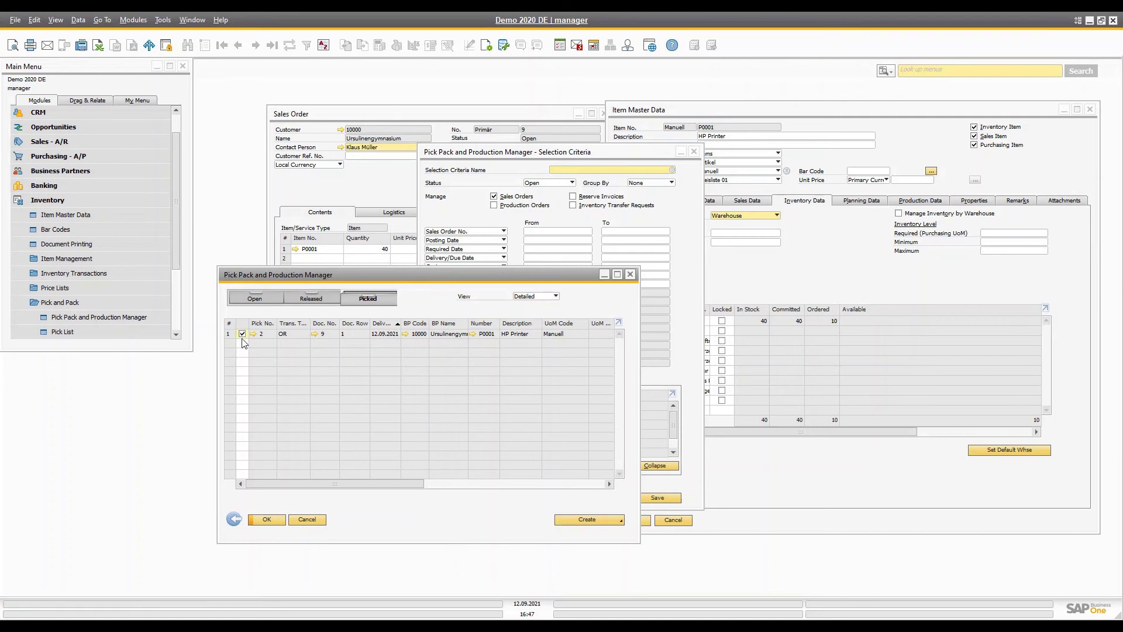
click(602, 521)
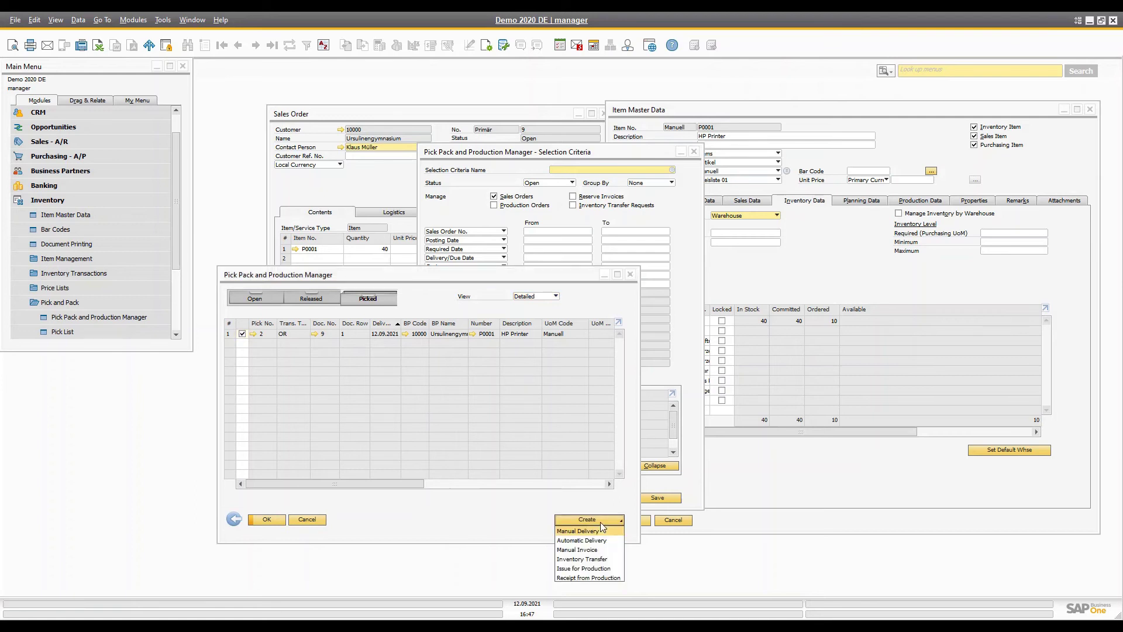
click(594, 542)
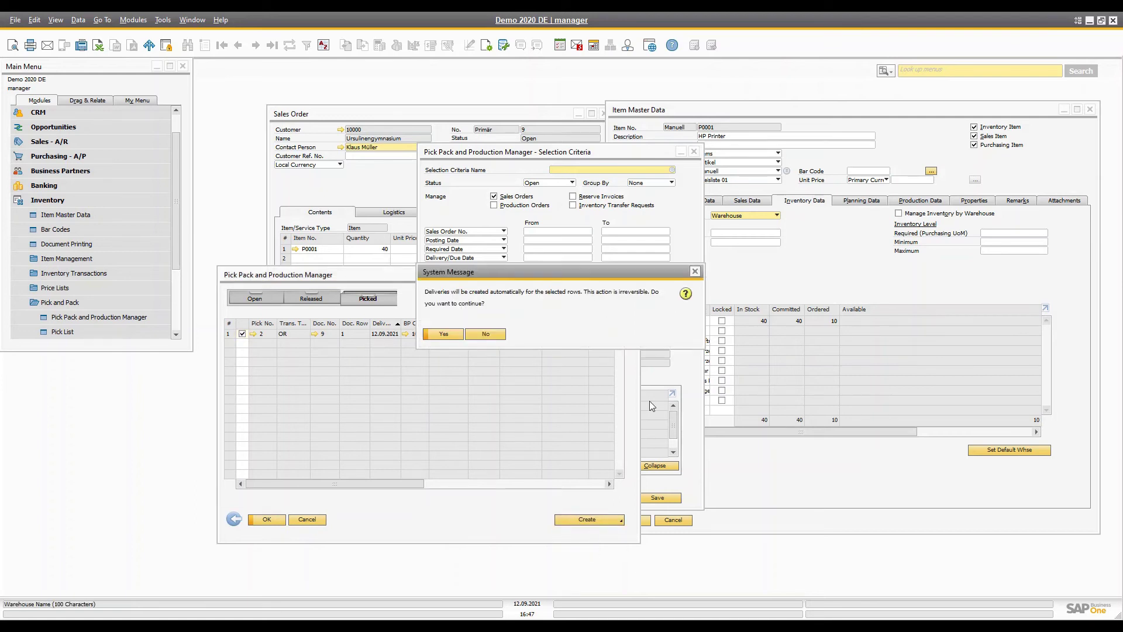
click(442, 335)
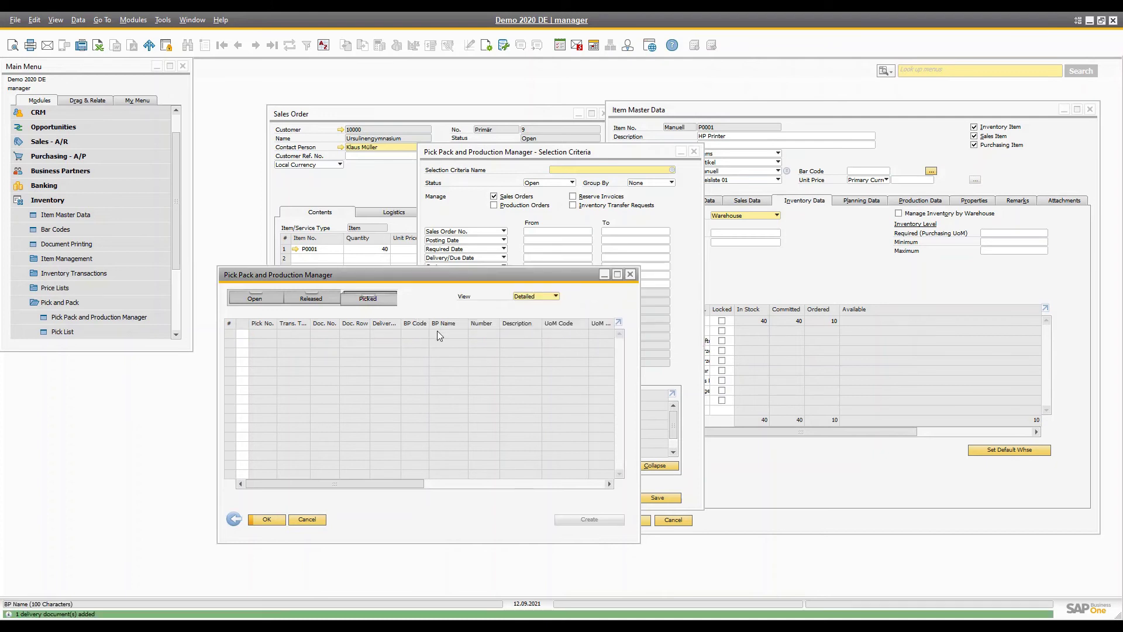
click(351, 176)
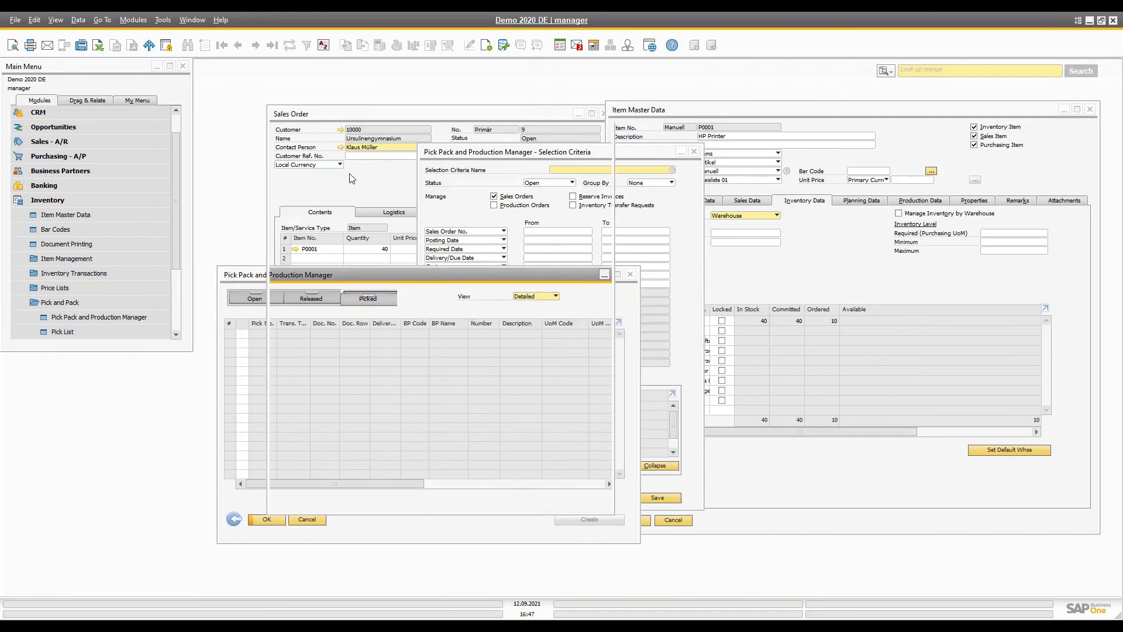
click(58, 201)
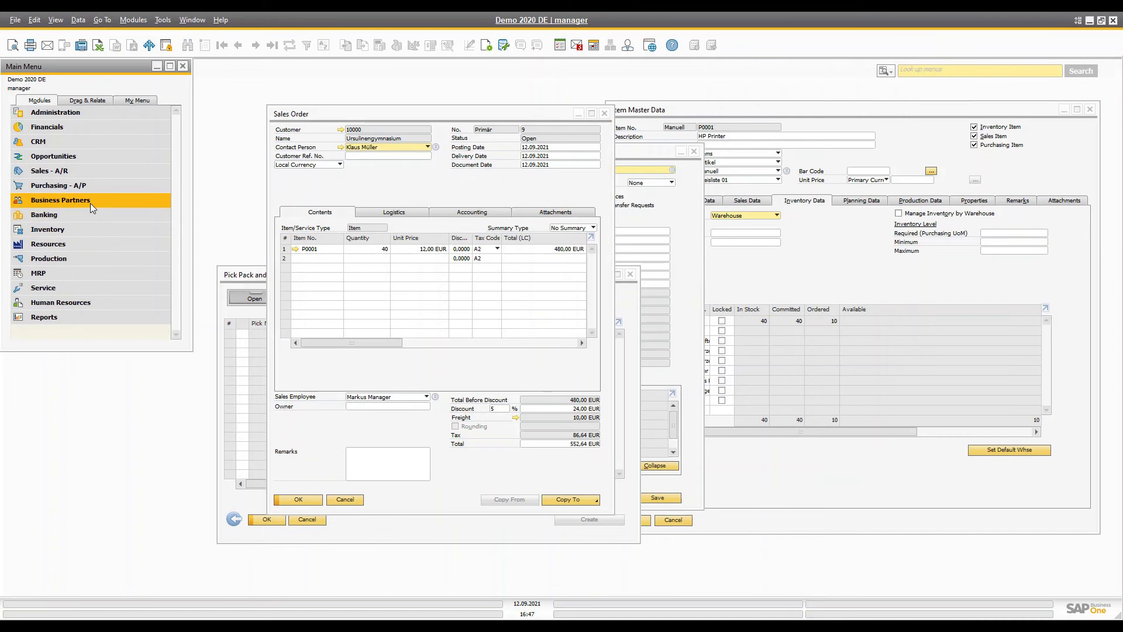
click(81, 171)
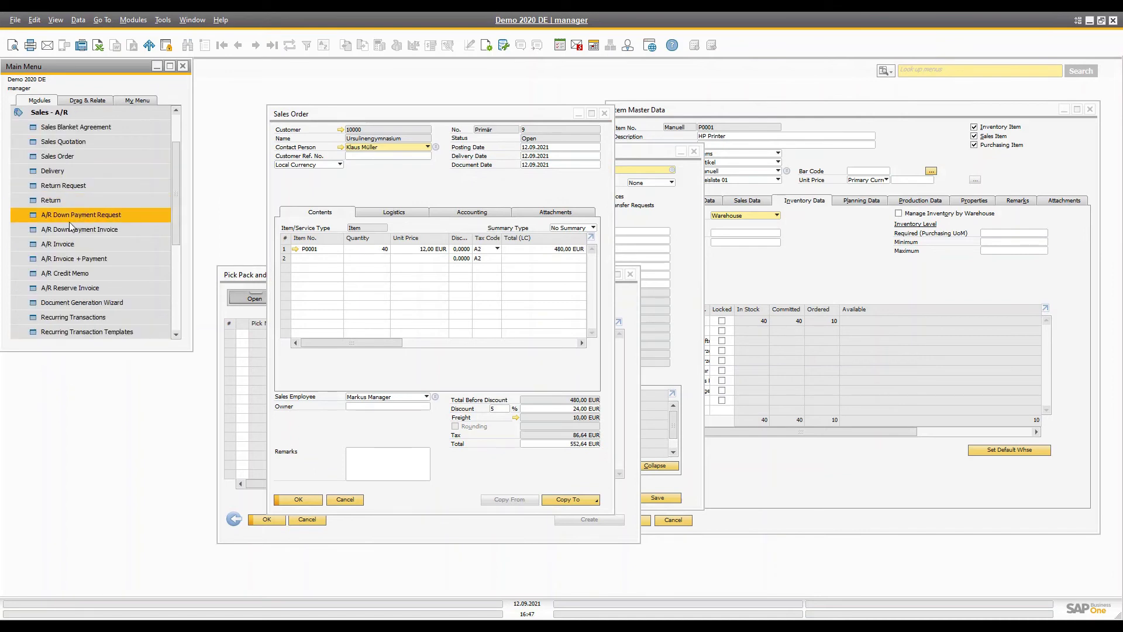
click(72, 173)
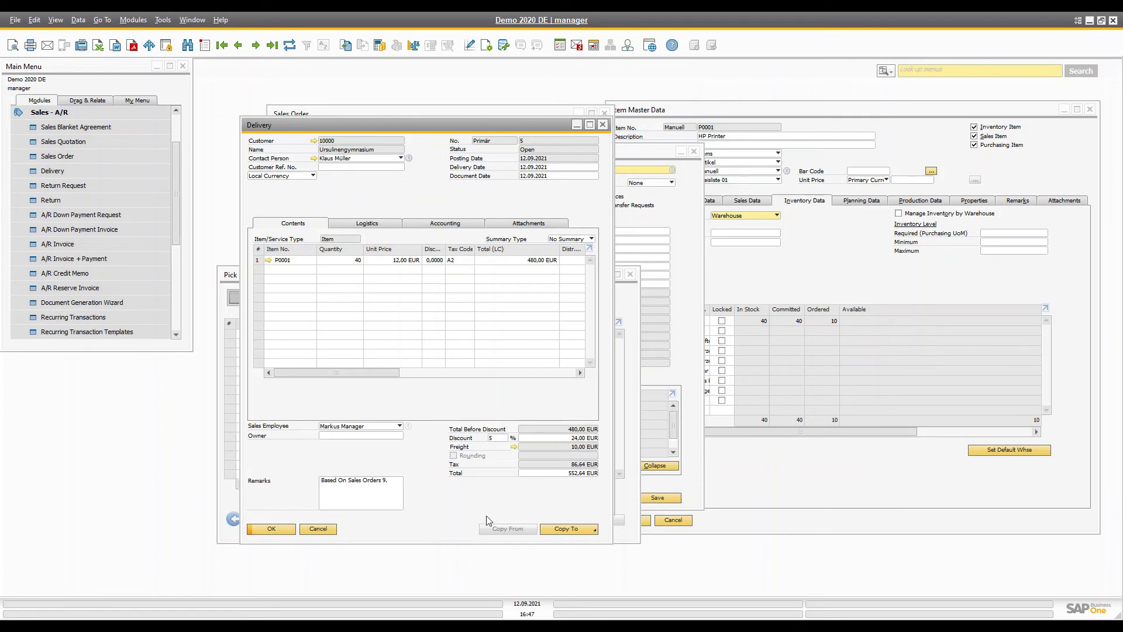
click(367, 224)
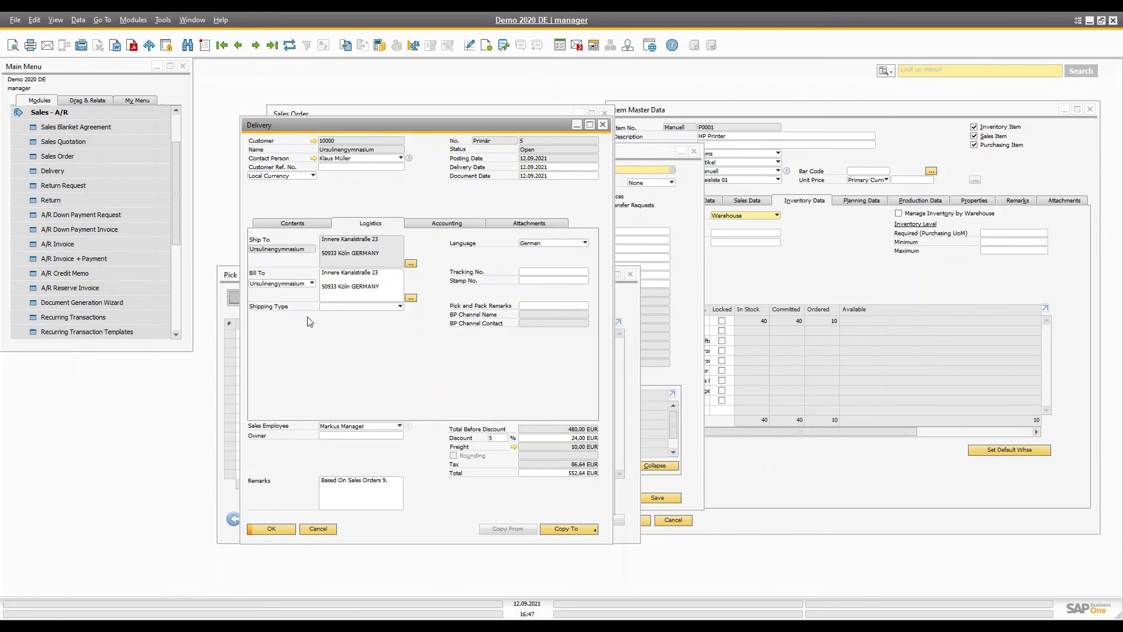
click(293, 223)
drag(385, 375, 327, 376)
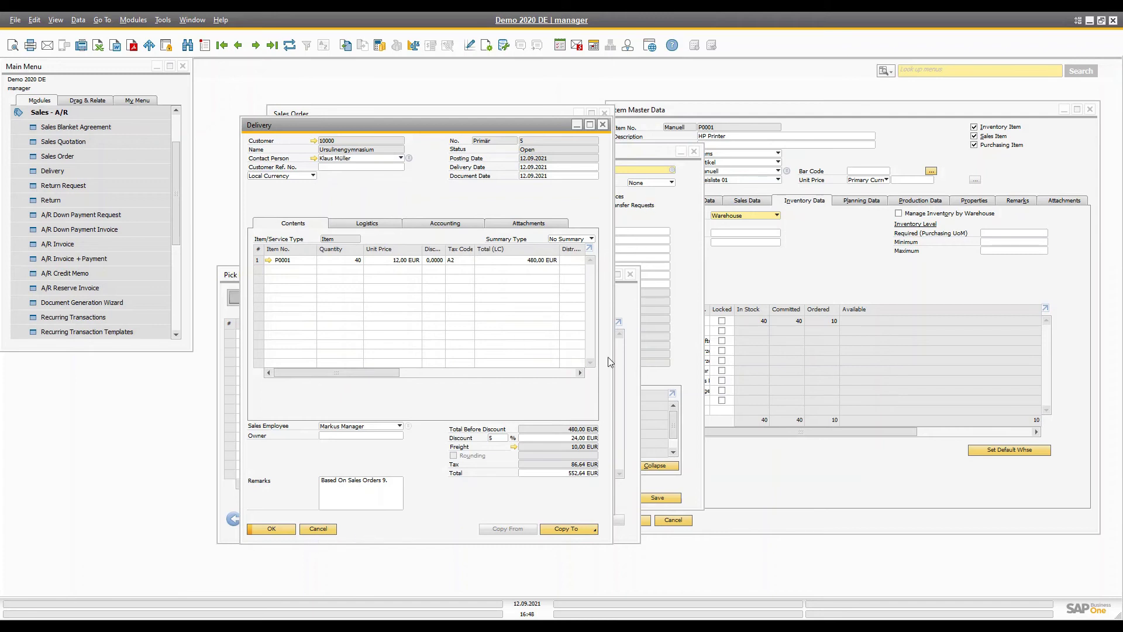
click(388, 487)
drag(388, 487, 319, 482)
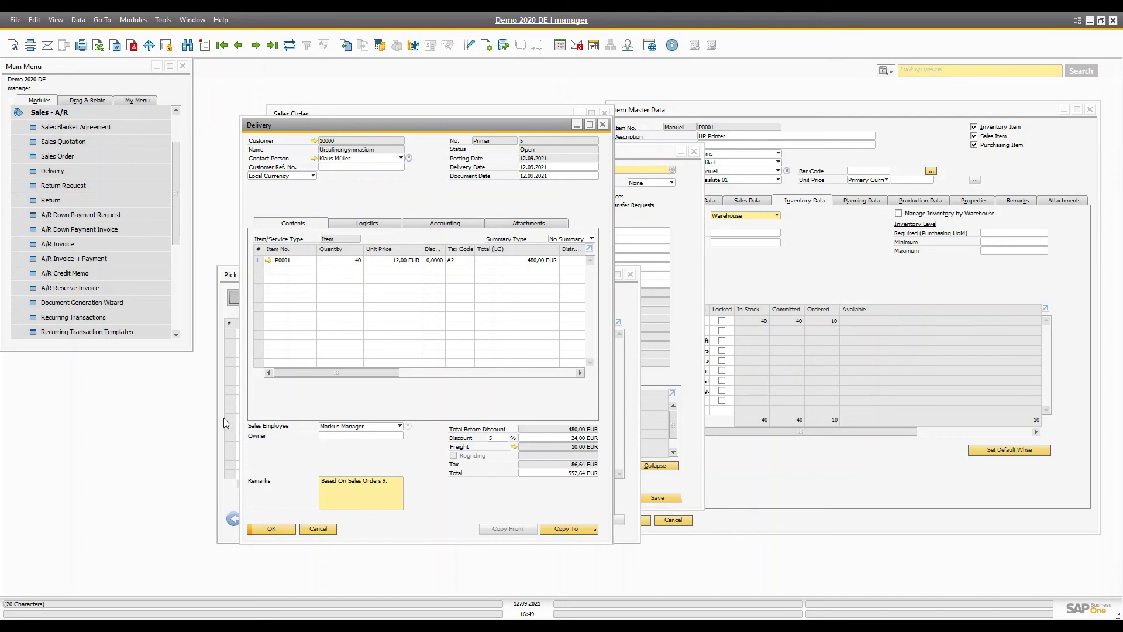
- Start a new Document Generation Wizard parameter set named LT1 with description LT
click(85, 301)
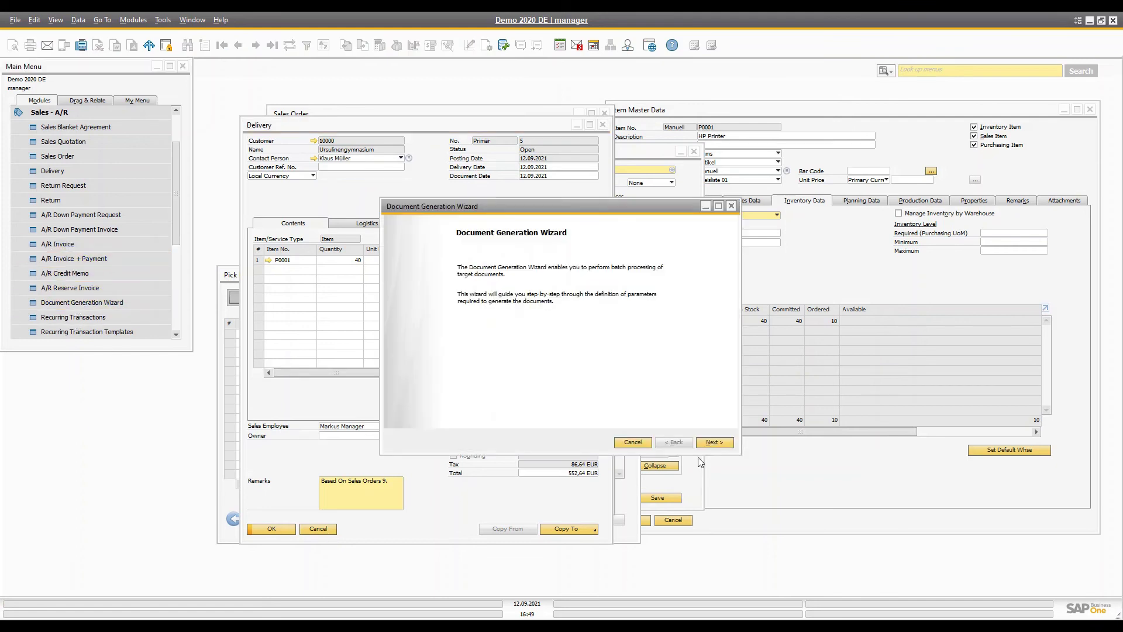
click(716, 442)
click(417, 270)
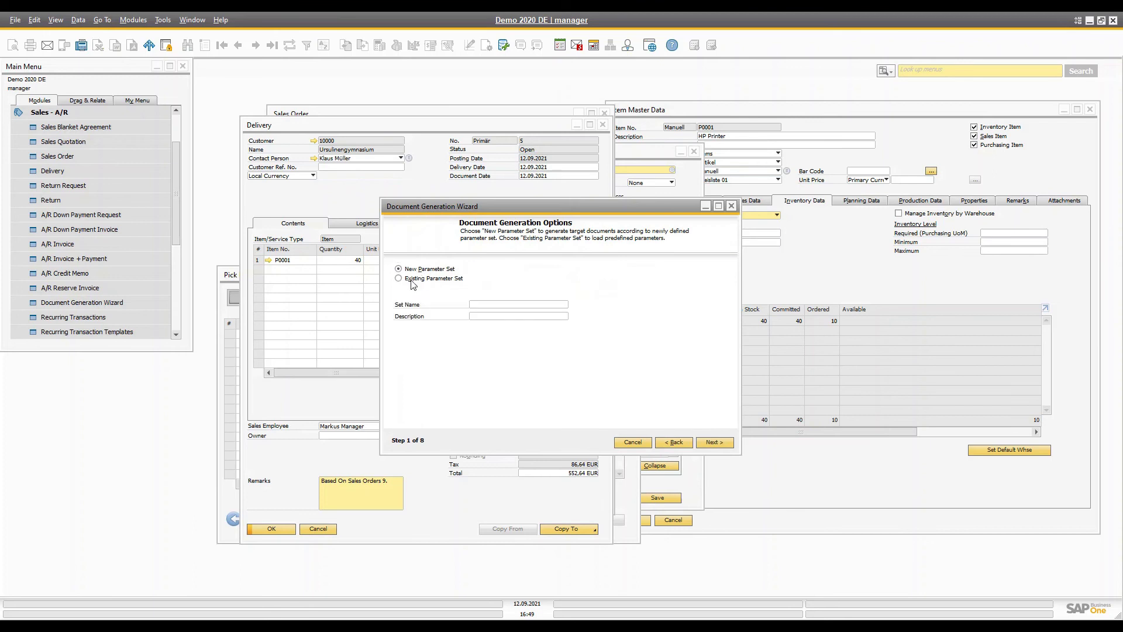
click(519, 305)
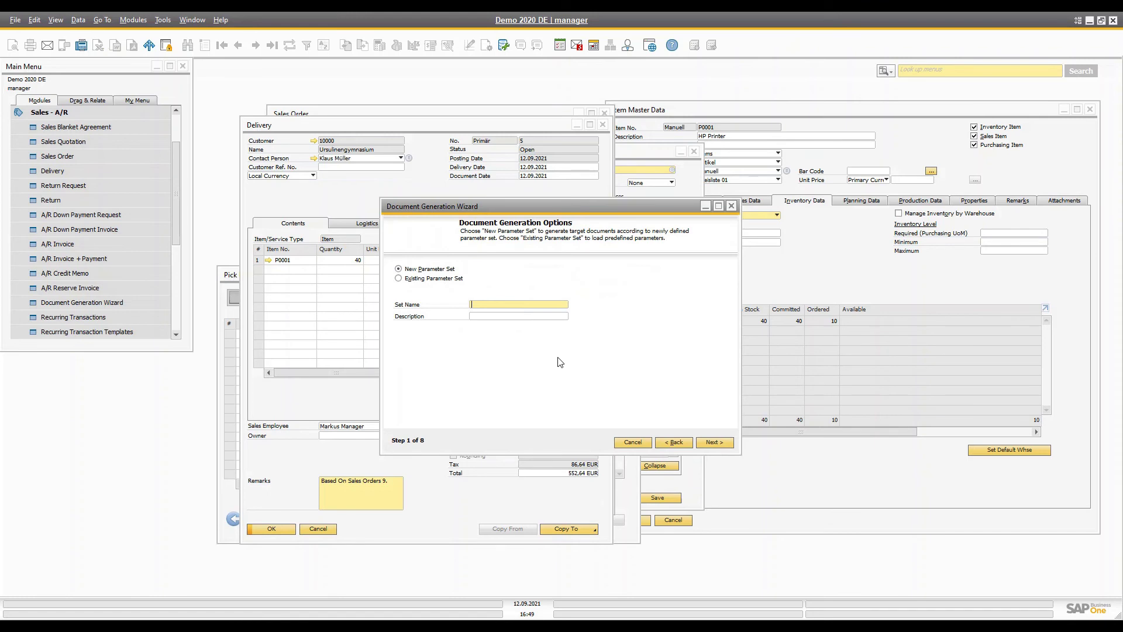
text(LT1)
key(Tab)
text(LT)
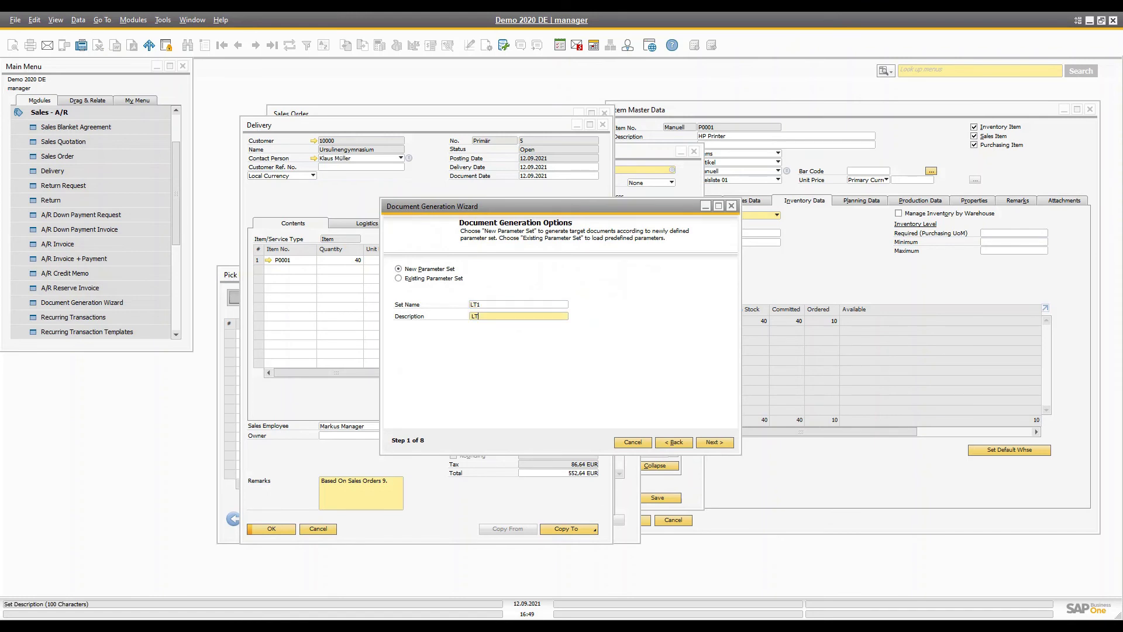
key(Tab)
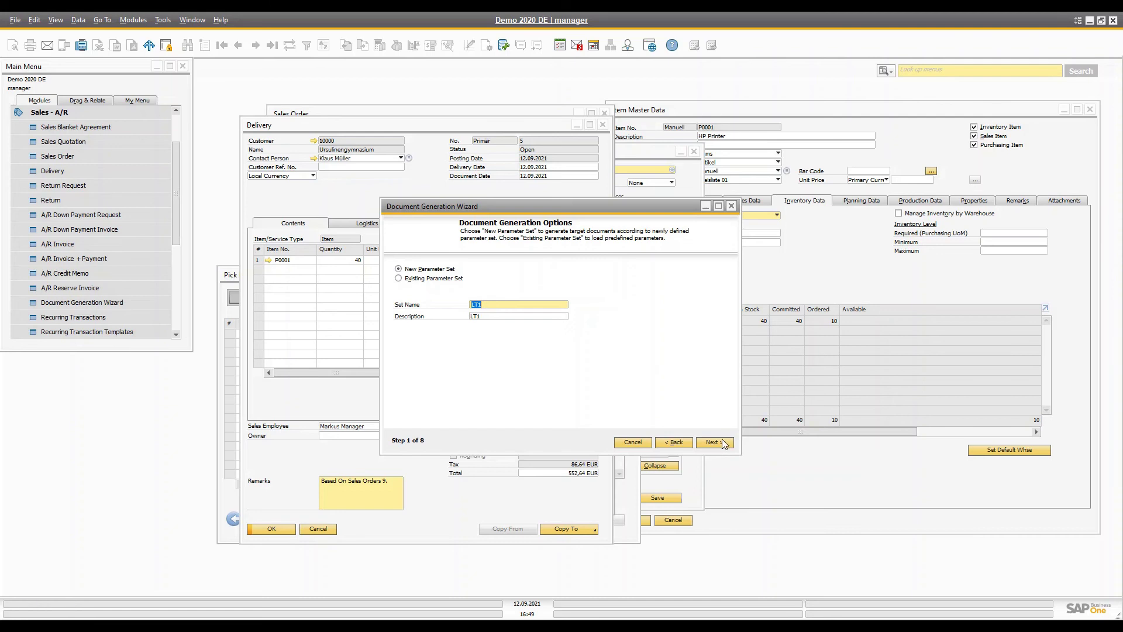
- Set the target document to A/R Invoice with No Summary for items
click(716, 442)
click(516, 269)
click(485, 318)
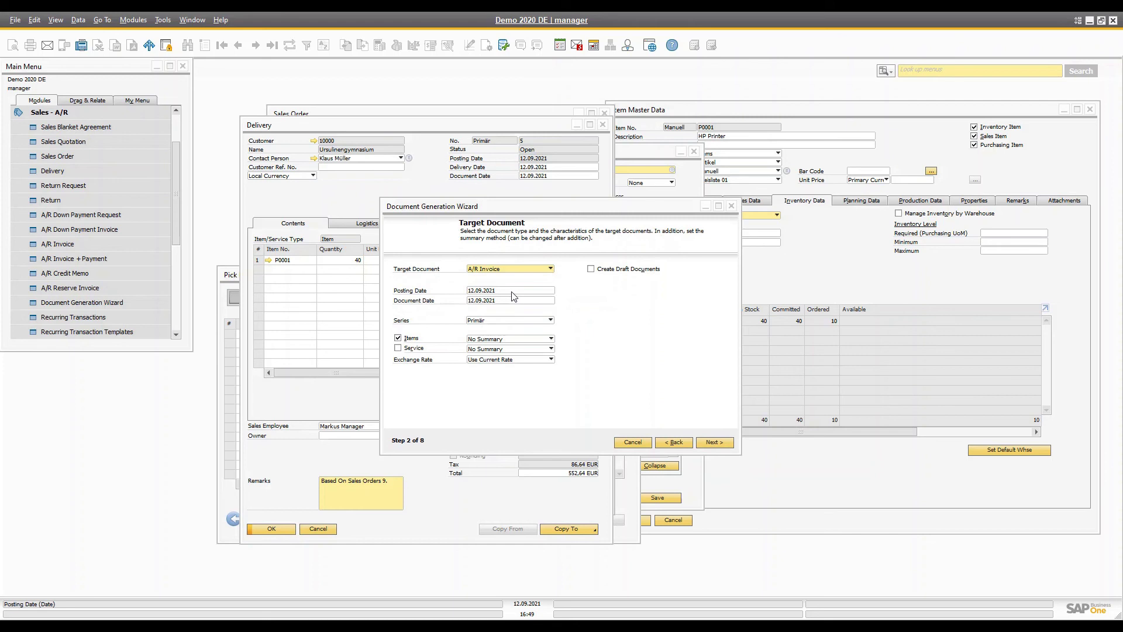
key(Tab)
key(Tab)
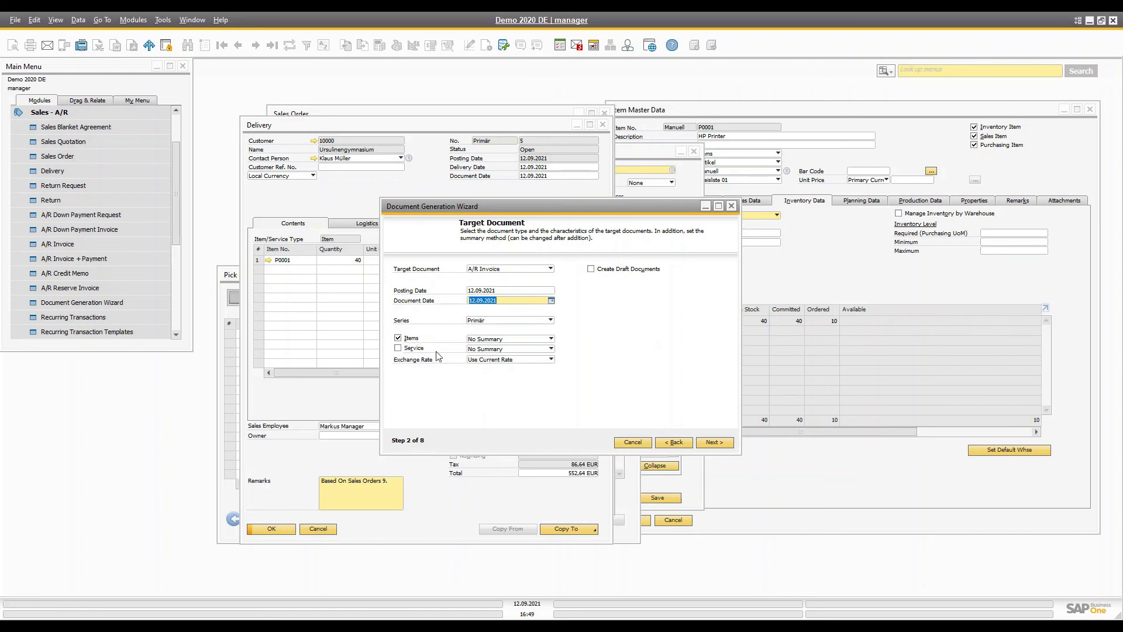
click(489, 341)
click(606, 361)
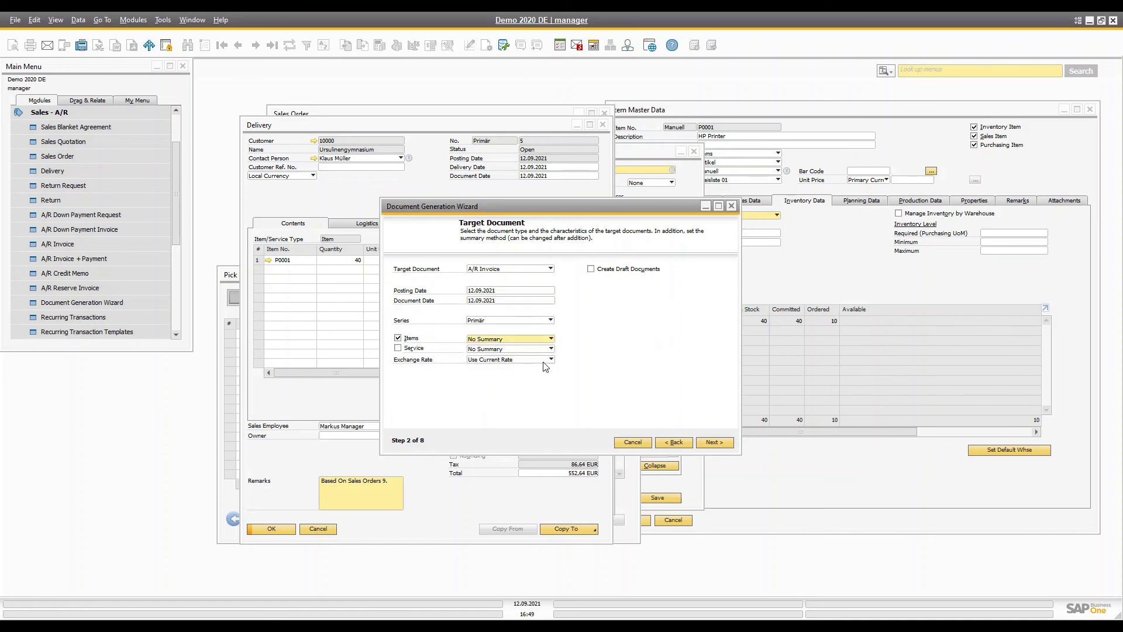
click(714, 443)
- Use deliveries posted 12.09.2021, delivery dates 12.09.2021–21.09.2021, as base documents with default consolidation
click(638, 270)
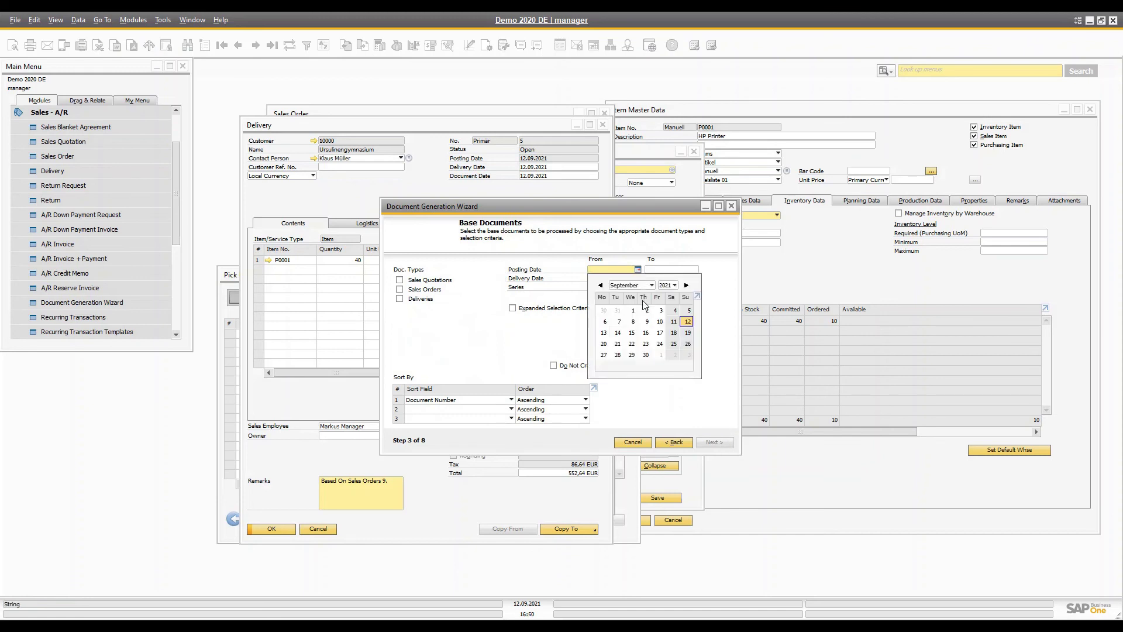
click(692, 324)
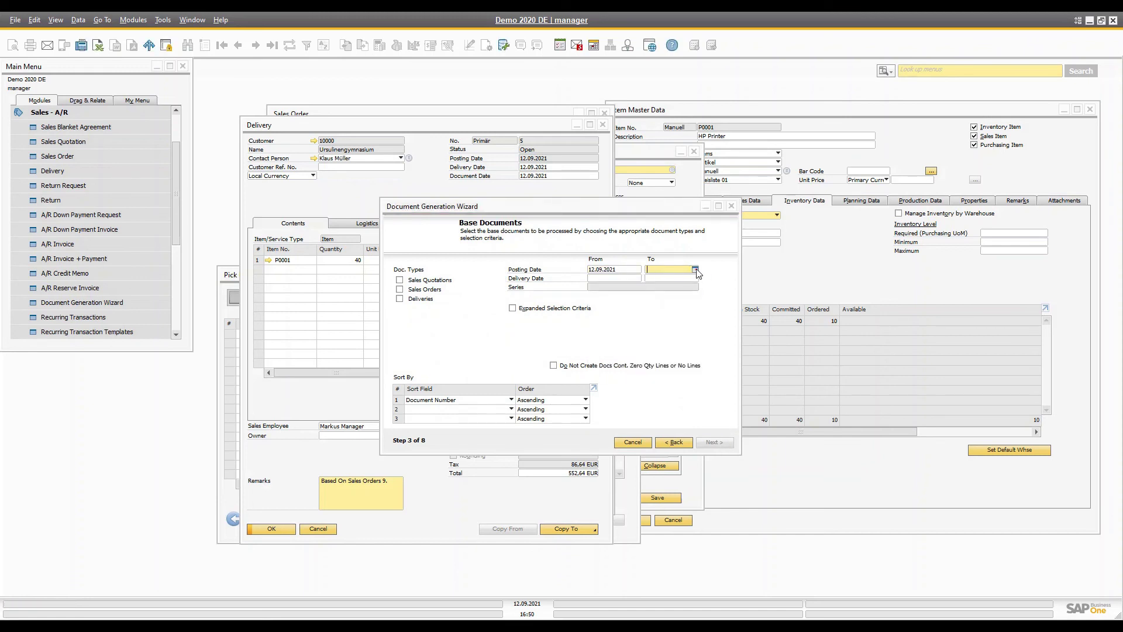
click(695, 270)
click(745, 322)
click(638, 279)
click(692, 332)
click(696, 279)
click(675, 353)
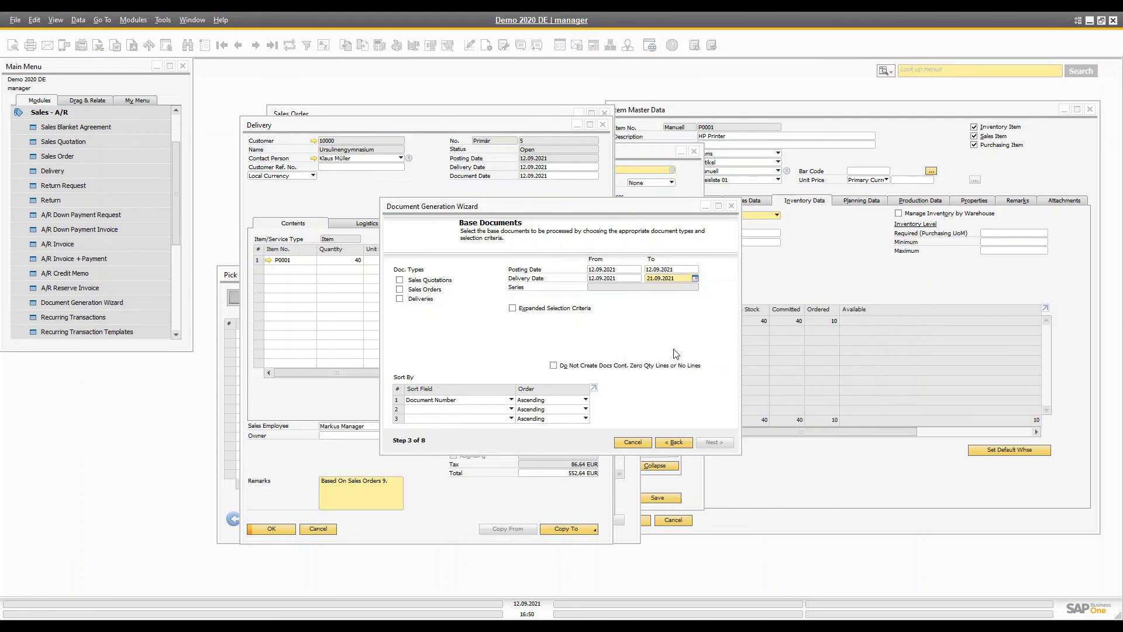
click(416, 299)
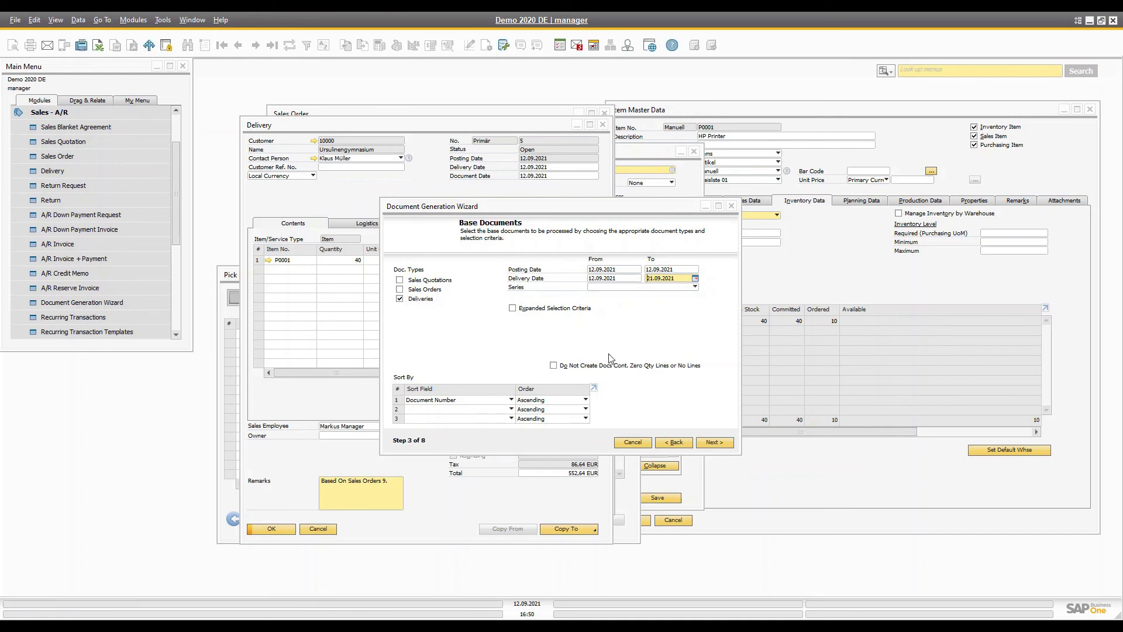
click(715, 443)
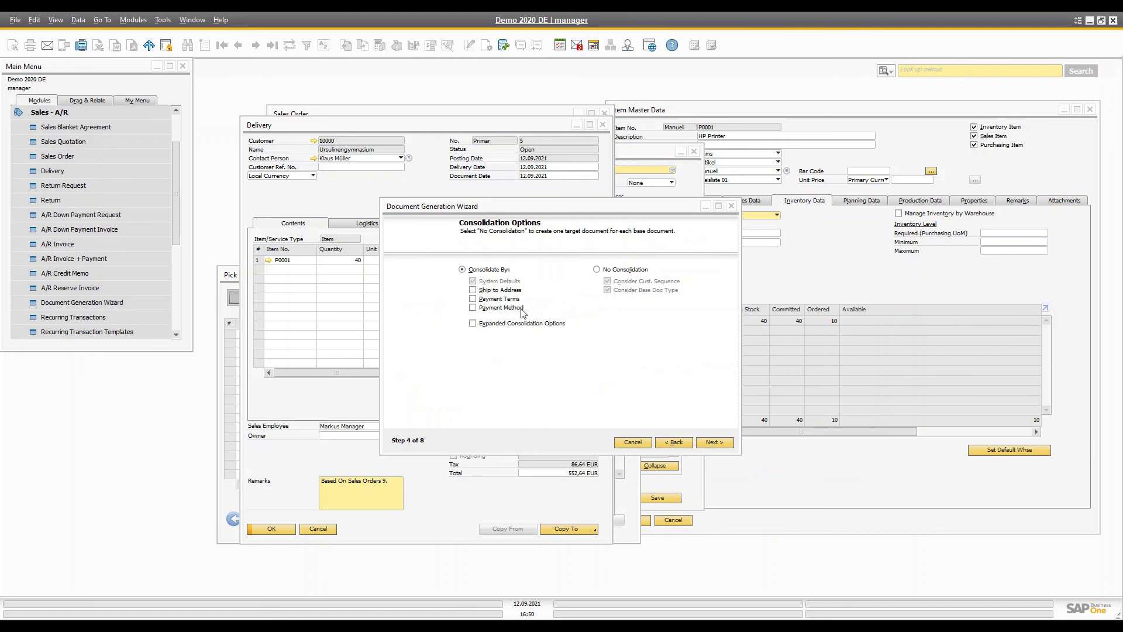
click(715, 443)
- Add customer Ursulinengymnasium, keep default alerts, and choose to execute the LT1 run
click(697, 420)
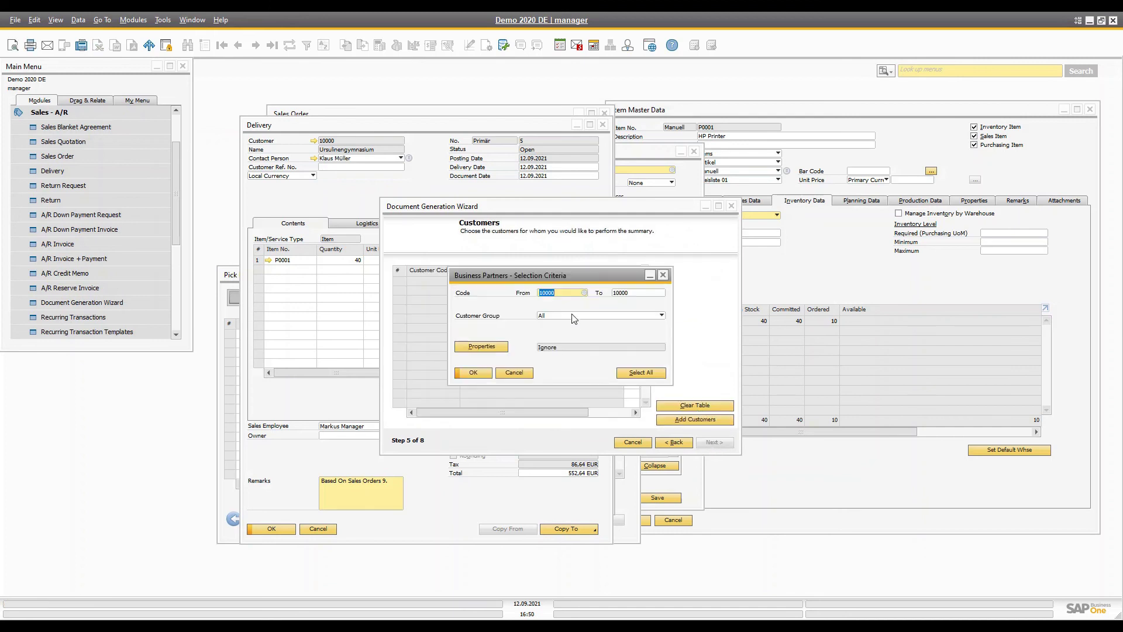
click(472, 372)
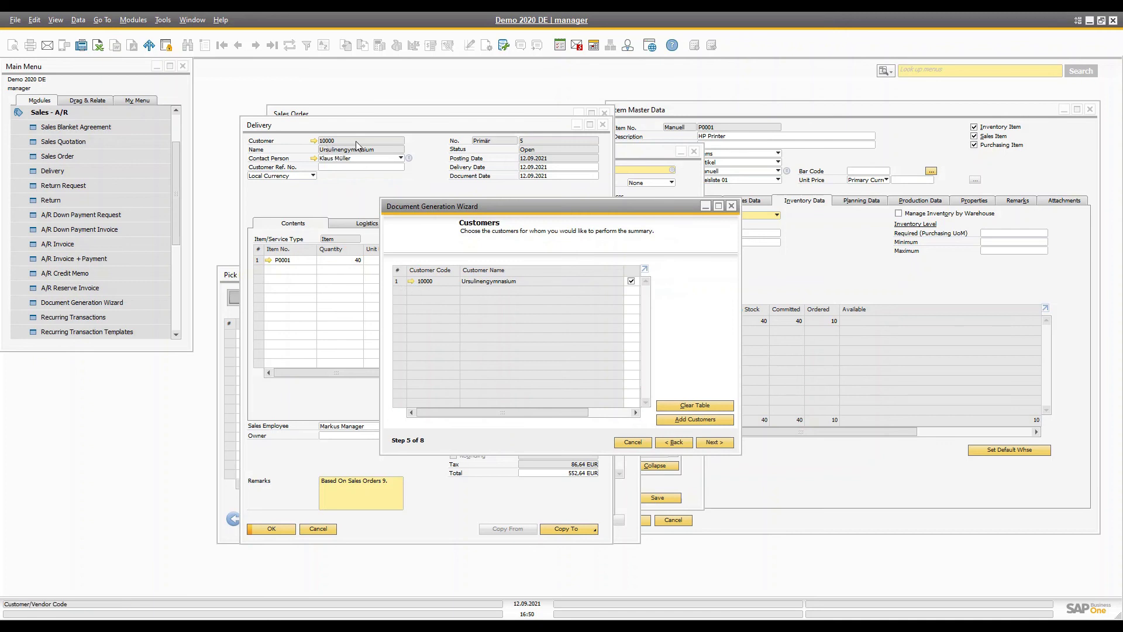
click(713, 445)
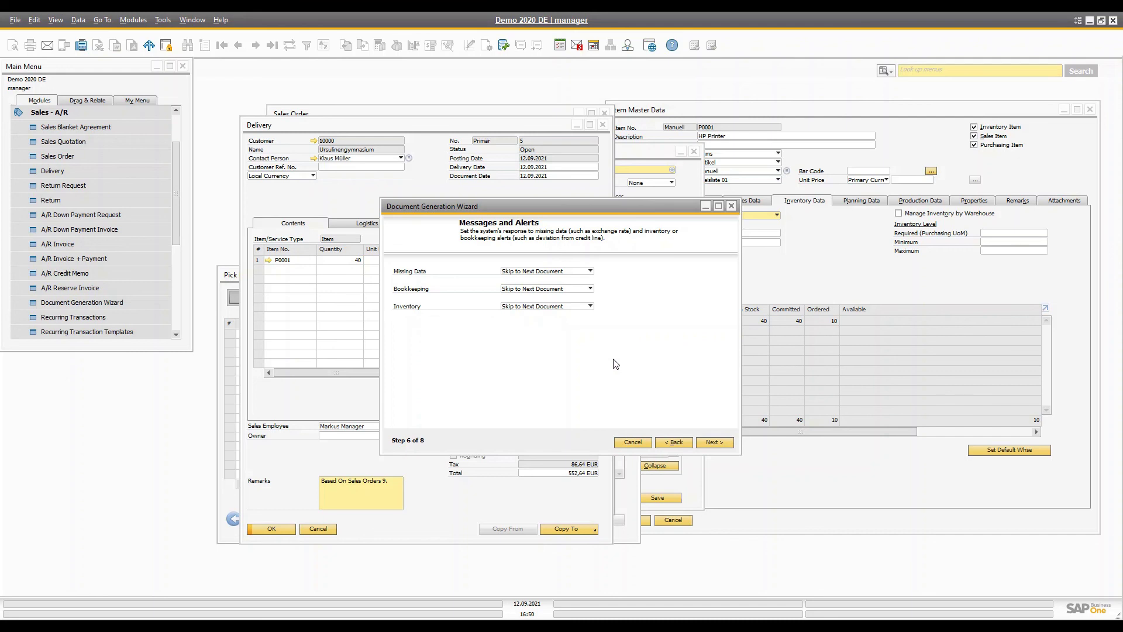
click(708, 444)
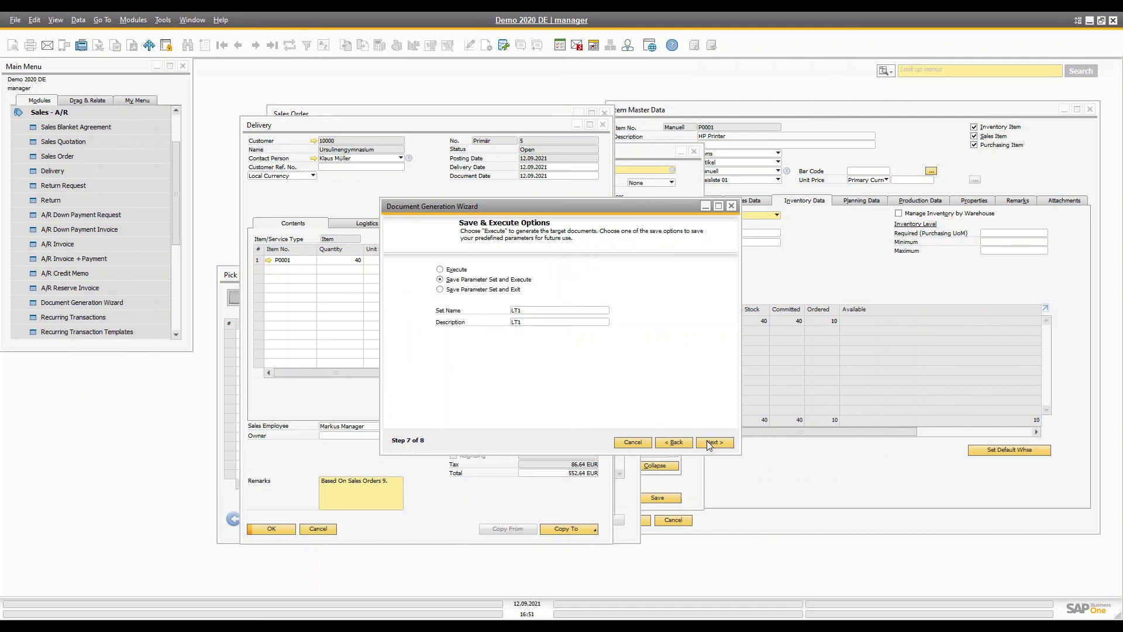
click(448, 270)
click(715, 440)
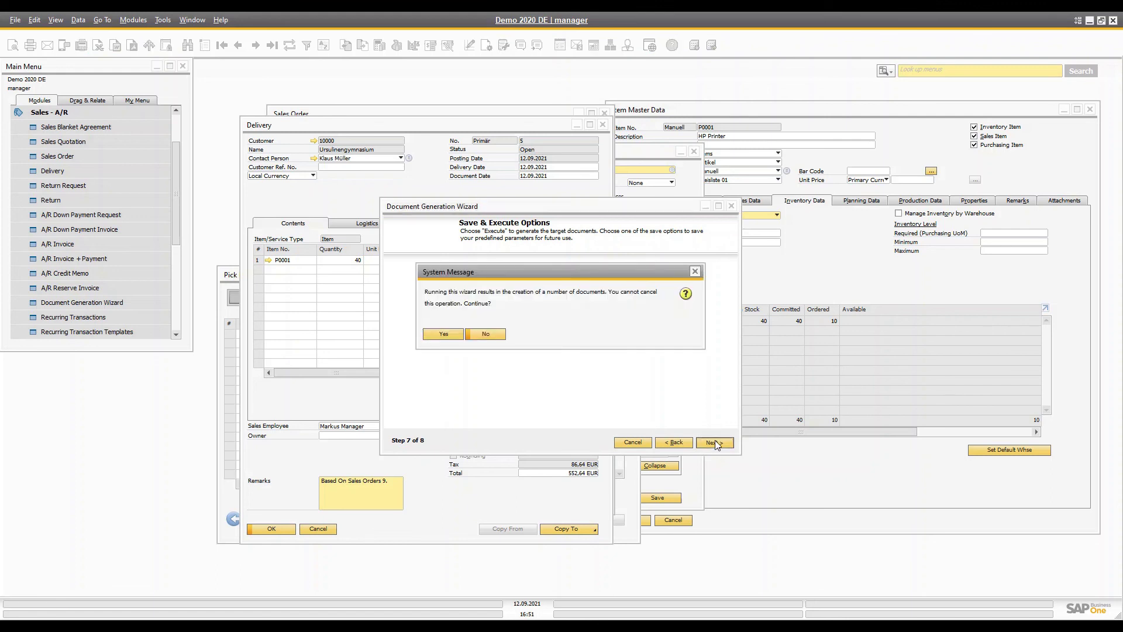
- Confirm the irreversible generation of the A/R invoice from delivery 5
click(436, 331)
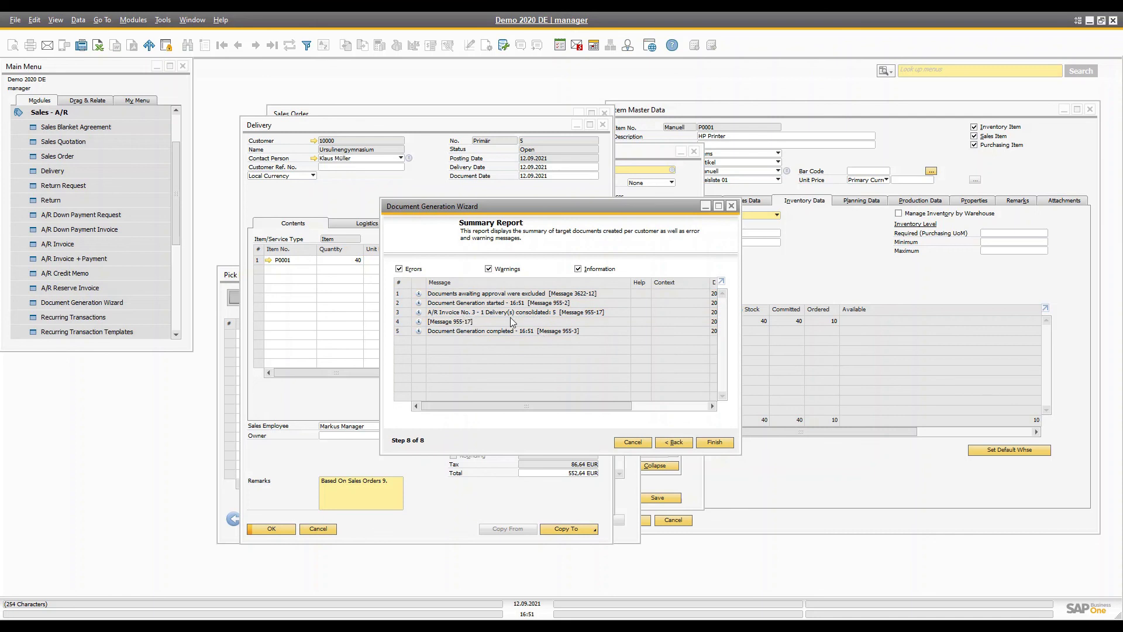
drag(484, 210, 683, 217)
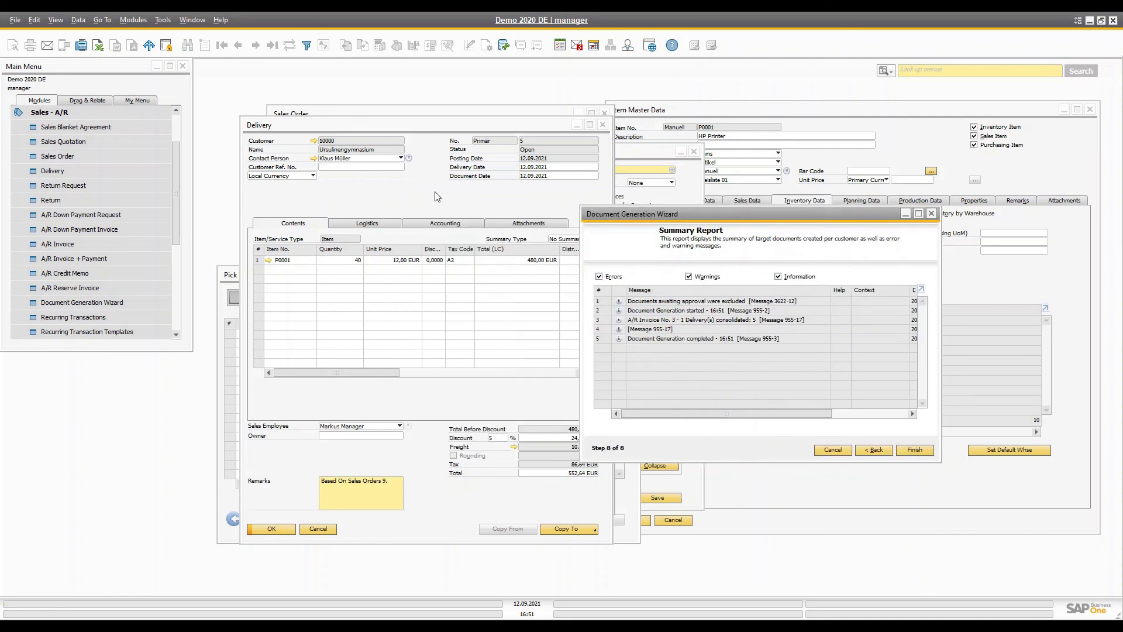
click(409, 125)
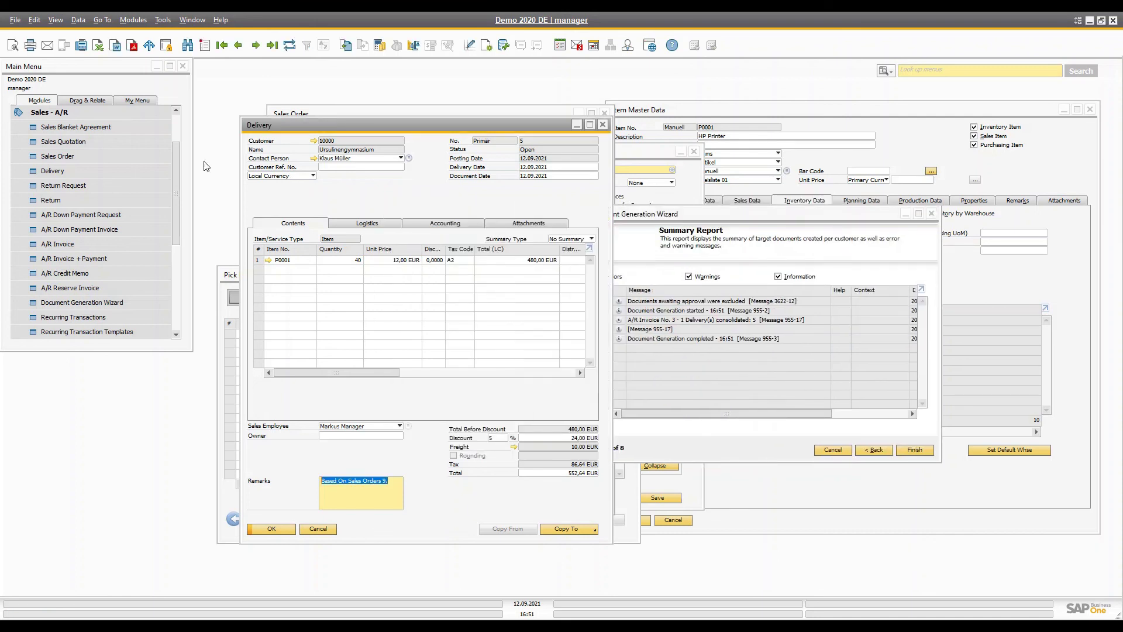
- Open generated A/R Invoice 3 beside the delivery: 40 HP Printers totalling 552,64 EUR
click(58, 244)
click(272, 45)
drag(399, 121, 261, 120)
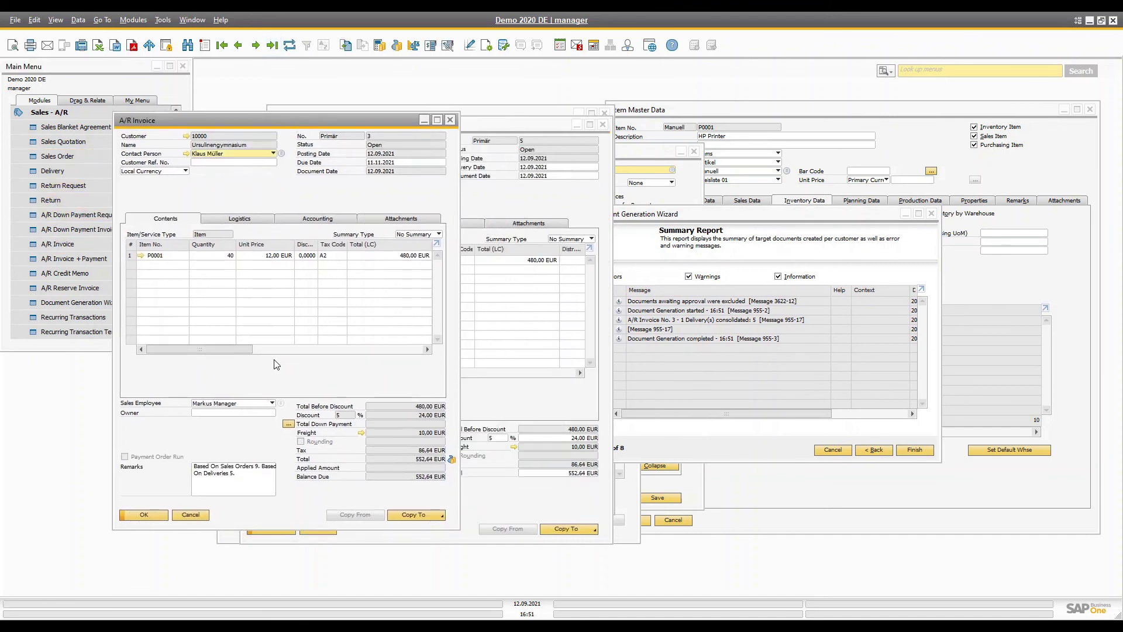
click(249, 485)
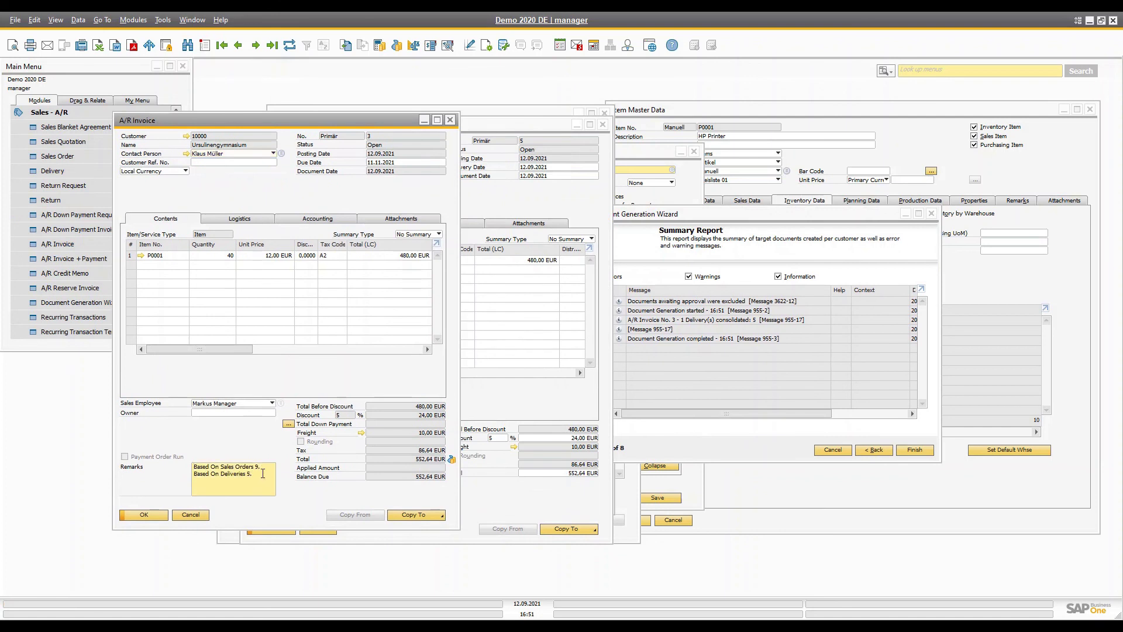
click(526, 486)
click(181, 444)
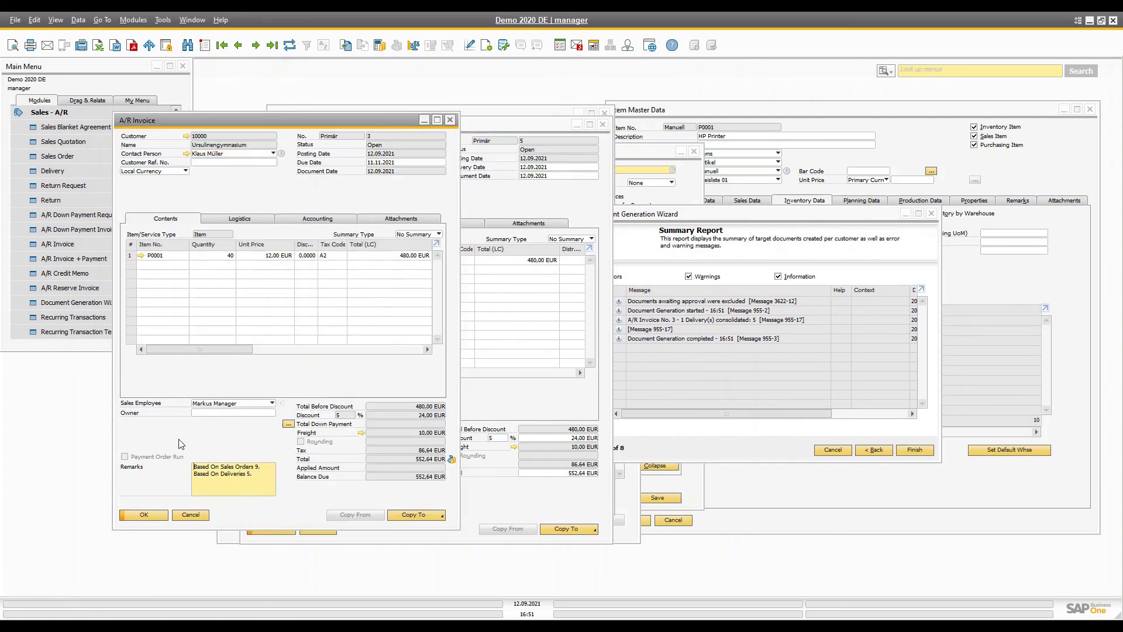